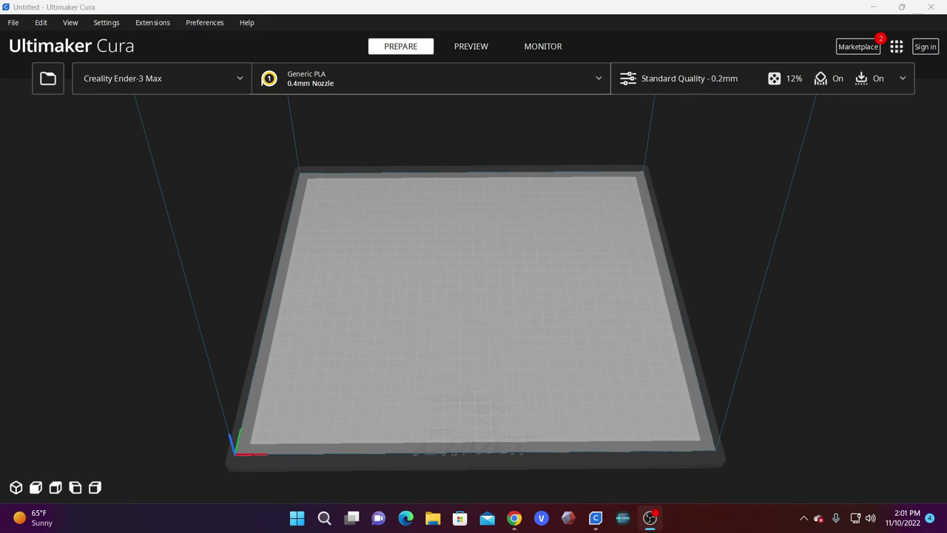
- Drag the mini_overhang_test model onto the Cura build plate
{"action": "key", "text": "alt+Tab"}
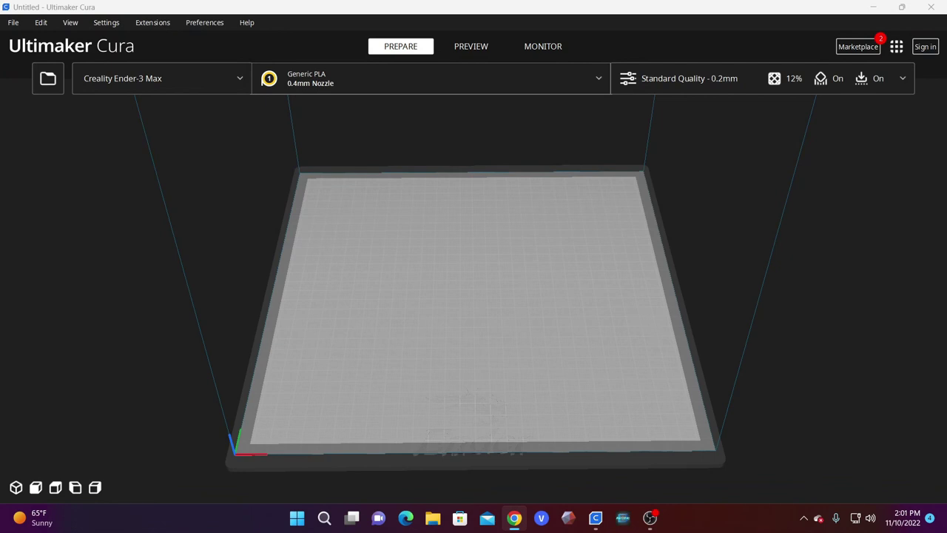
{"action": "scroll", "coordinate": [507, 315], "scroll_direction": "up", "scroll_amount": 5}
{"action": "mouse_move", "coordinate": [506, 315]}
{"action": "right_mouse_down"}
{"action": "mouse_move", "coordinate": [590, 355]}
{"action": "mouse_move", "coordinate": [602, 294]}
{"action": "right_mouse_up"}
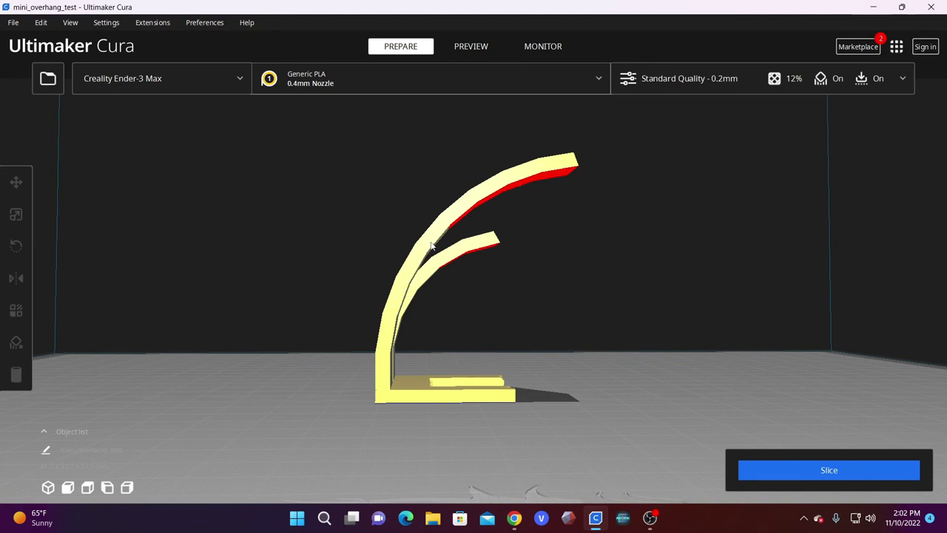
- Zoom in and orbit around the model to inspect its red-shaded overhang arcs
{"action": "right_click_drag", "start_coordinate": [459, 244], "coordinate": [315, 255]}
{"action": "scroll", "coordinate": [315, 255], "scroll_direction": "up", "scroll_amount": 5}
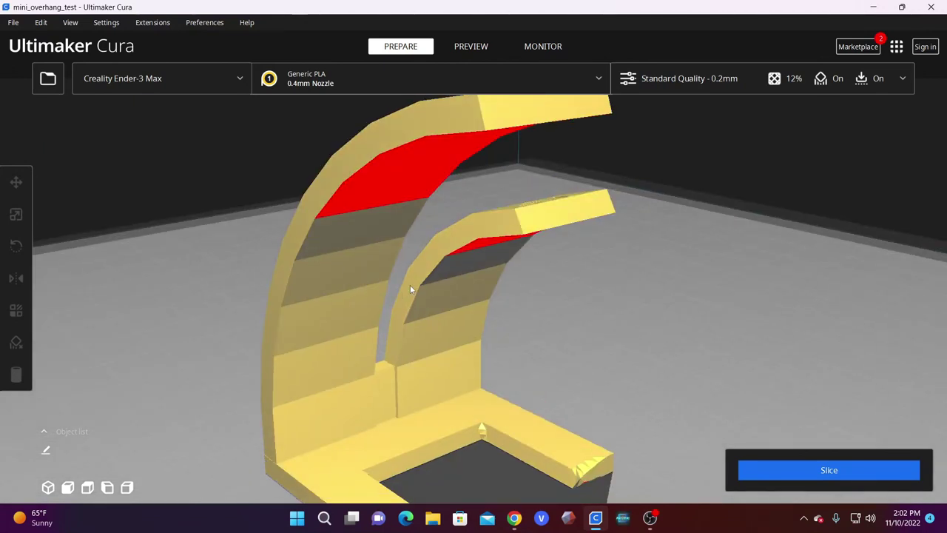
{"action": "mouse_move", "coordinate": [410, 284]}
{"action": "right_mouse_down"}
{"action": "mouse_move", "coordinate": [436, 295]}
{"action": "mouse_move", "coordinate": [493, 293]}
{"action": "mouse_move", "coordinate": [489, 281]}
{"action": "mouse_move", "coordinate": [507, 258]}
{"action": "mouse_move", "coordinate": [286, 338]}
{"action": "mouse_move", "coordinate": [434, 345]}
{"action": "right_mouse_up"}
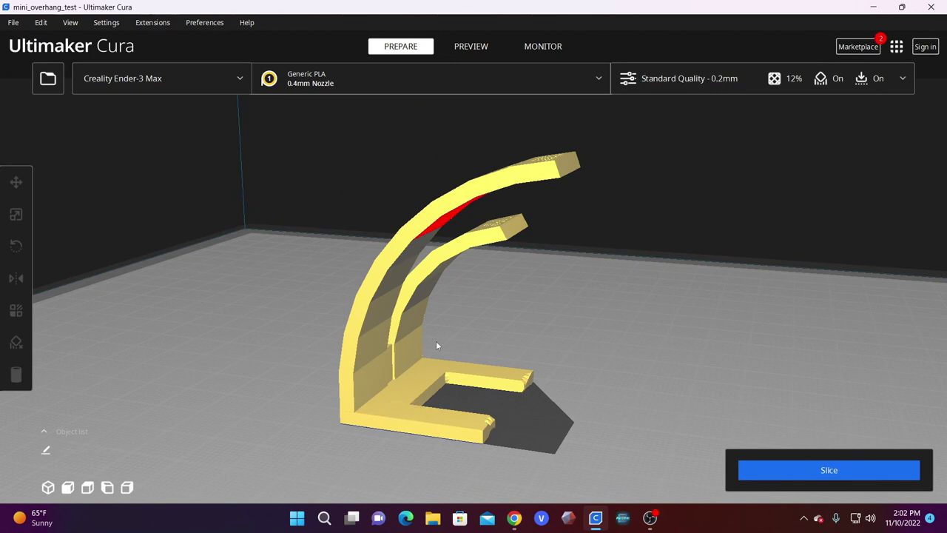
{"action": "right_click_drag", "start_coordinate": [438, 345], "coordinate": [395, 420]}
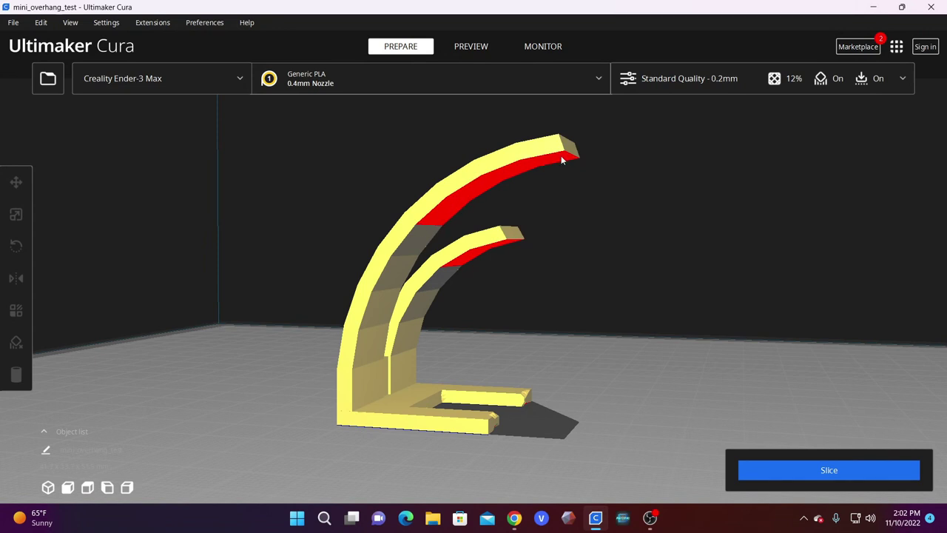
{"action": "right_click_drag", "start_coordinate": [431, 205], "coordinate": [690, 326]}
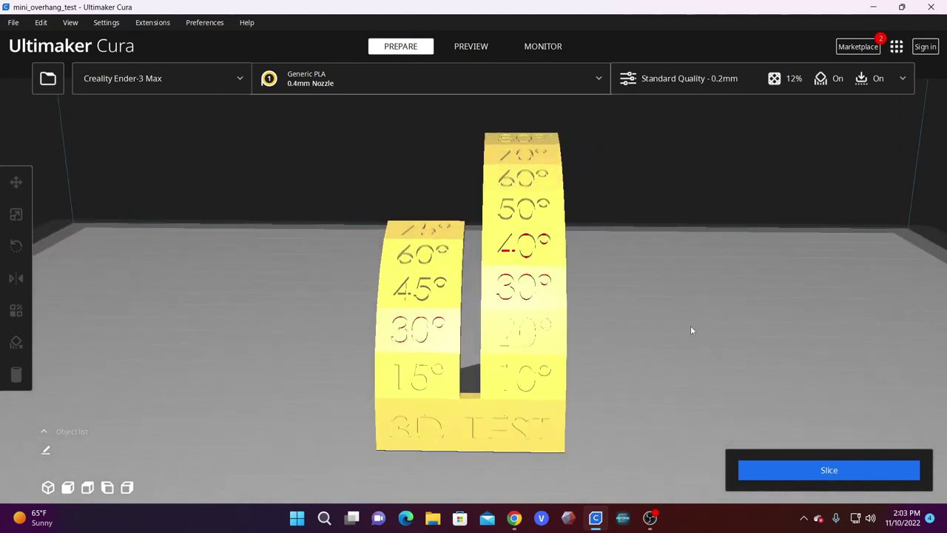
{"action": "right_click_drag", "start_coordinate": [436, 349], "coordinate": [523, 382]}
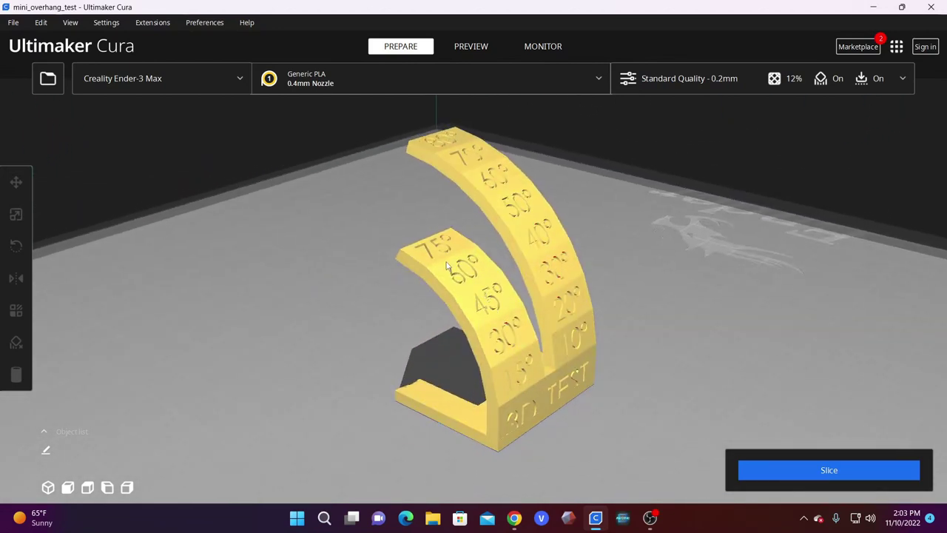
{"action": "right_click_drag", "start_coordinate": [562, 300], "coordinate": [268, 337]}
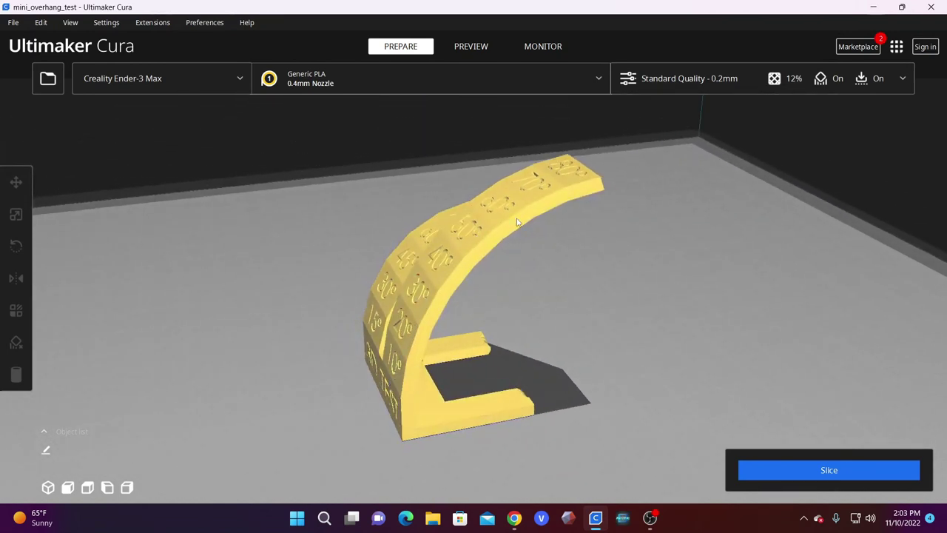
{"action": "right_click_drag", "start_coordinate": [519, 217], "coordinate": [395, 450]}
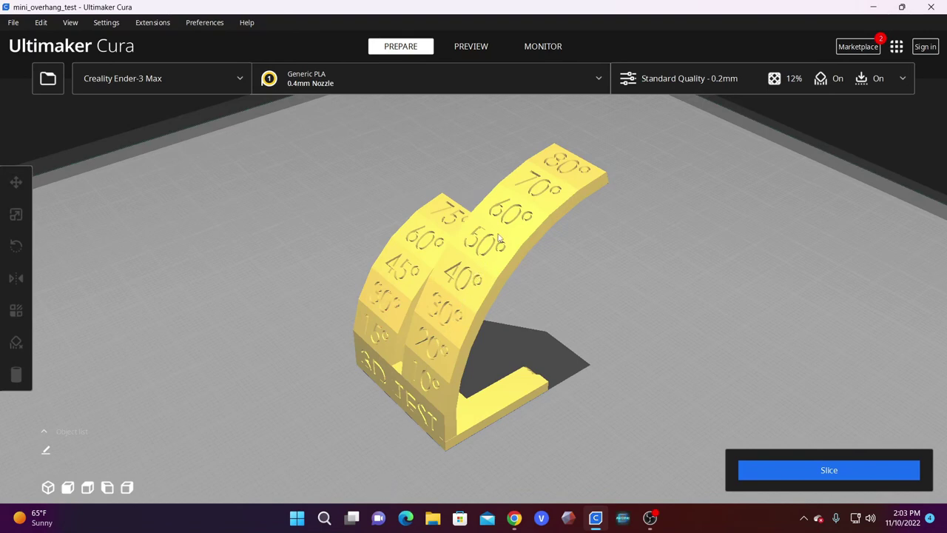
{"action": "right_click_drag", "start_coordinate": [500, 237], "coordinate": [329, 199]}
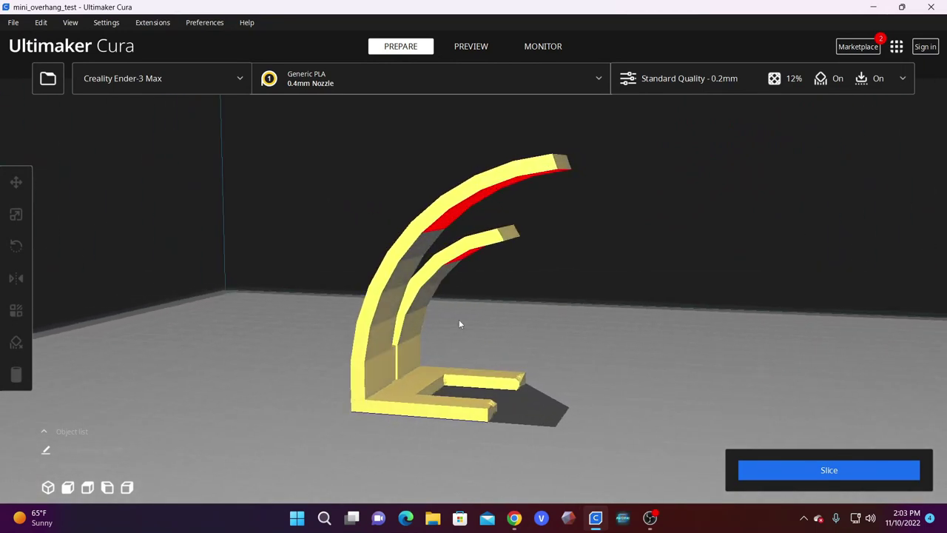
{"action": "right_click_drag", "start_coordinate": [406, 339], "coordinate": [500, 357]}
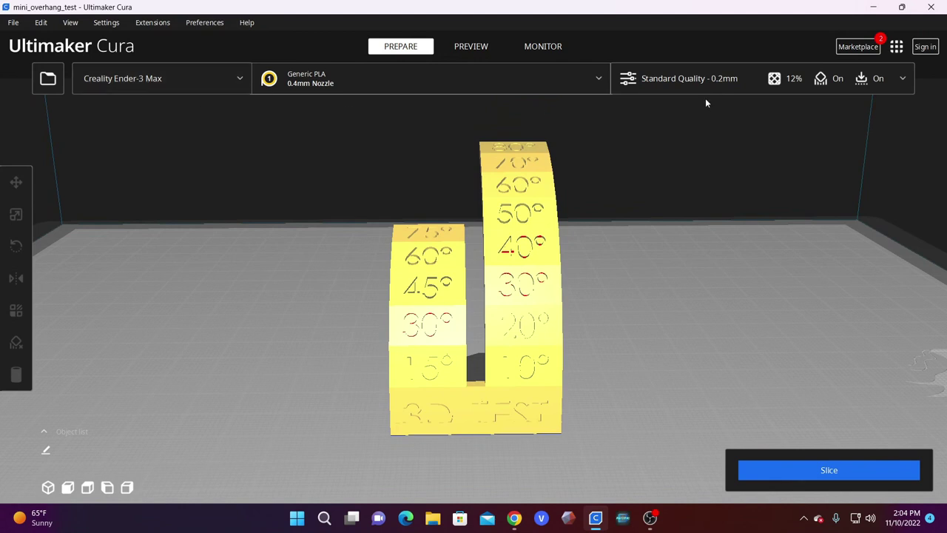
- Switch to the custom print settings and enable Generate Support
{"action": "left_click", "coordinate": [902, 78]}
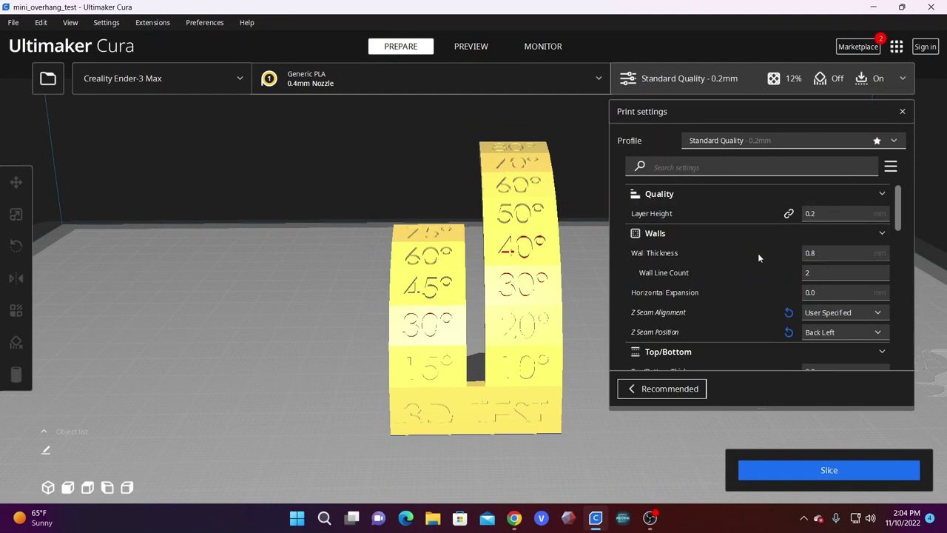
{"action": "scroll", "coordinate": [746, 244], "scroll_direction": "down", "scroll_amount": 5}
{"action": "scroll", "coordinate": [744, 249], "scroll_direction": "down", "scroll_amount": 10}
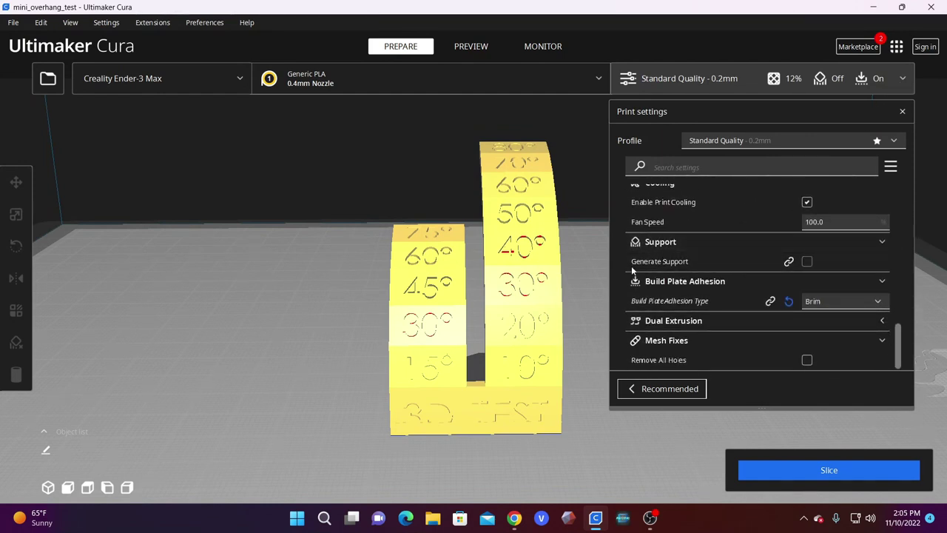
{"action": "left_click", "coordinate": [807, 263]}
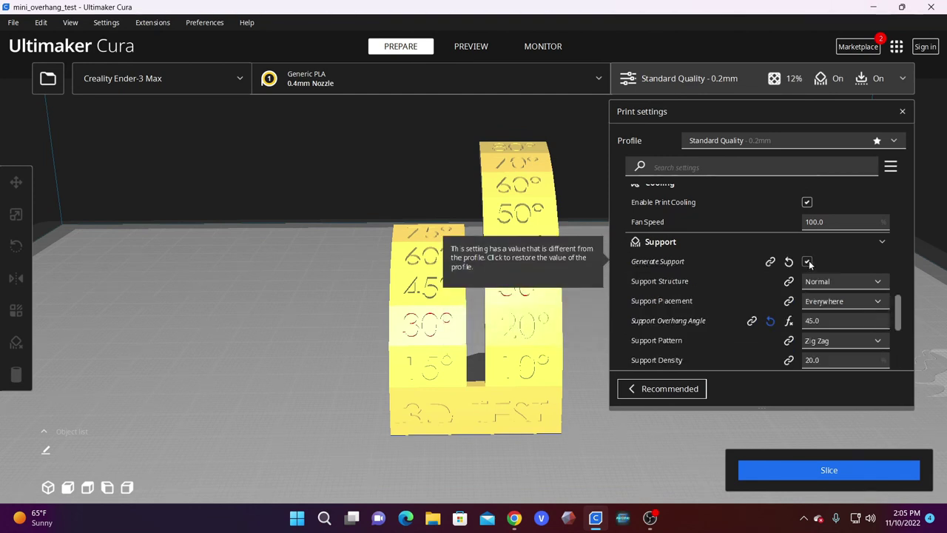
- Review the support options: Everywhere placement, 45.0° overhang angle, Zig Zag pattern, 20% density
{"action": "scroll", "coordinate": [723, 299], "scroll_direction": "down", "scroll_amount": 3}
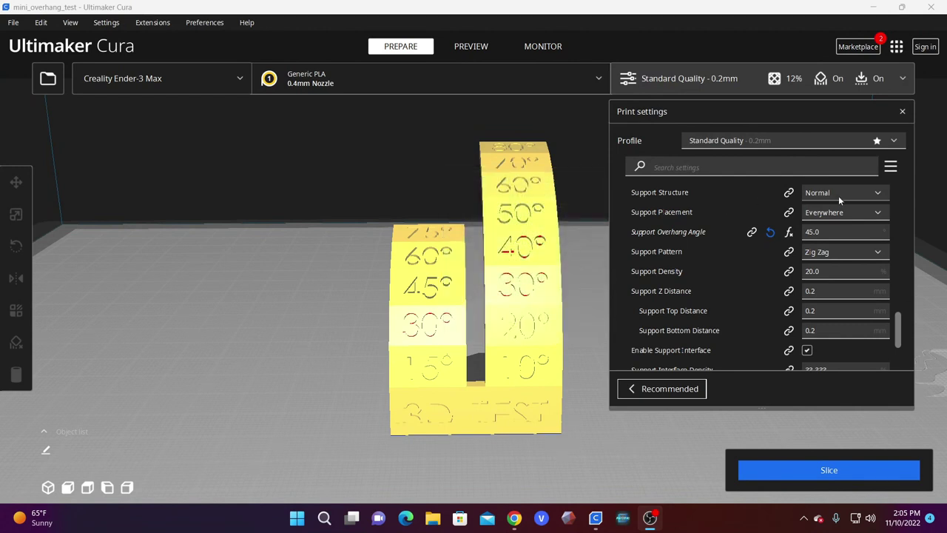
{"action": "scroll", "coordinate": [894, 427], "scroll_direction": "up", "scroll_amount": 1}
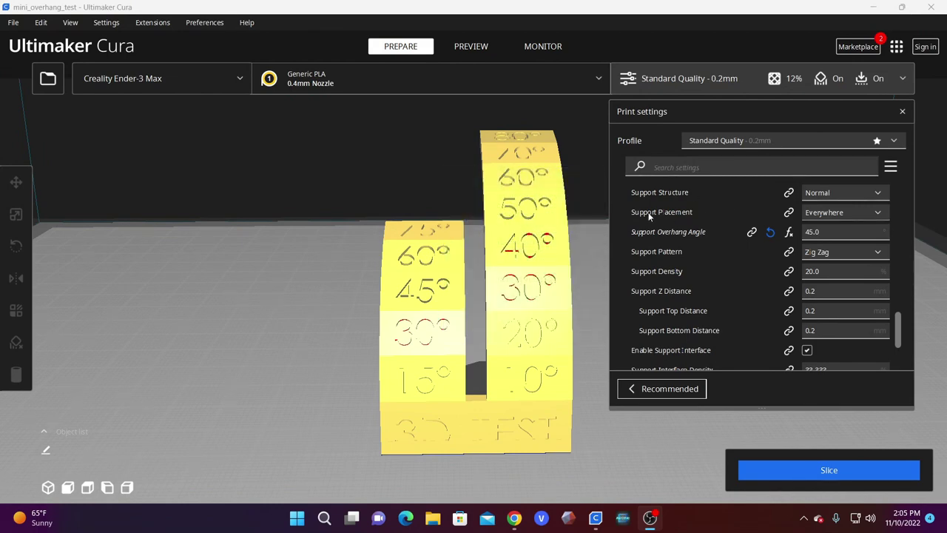
{"action": "mouse_move", "coordinate": [650, 215]}
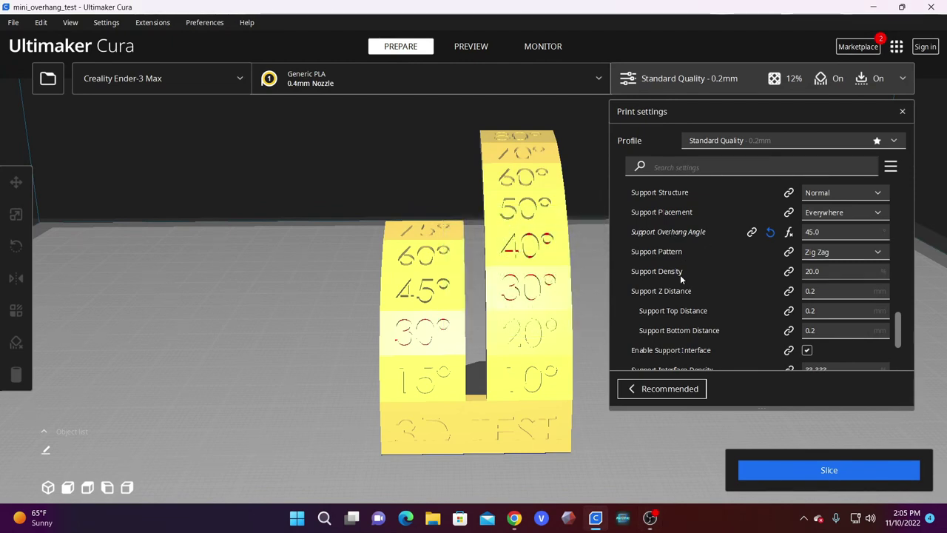
{"action": "mouse_move", "coordinate": [724, 285]}
{"action": "scroll", "coordinate": [688, 296], "scroll_direction": "down", "scroll_amount": 2}
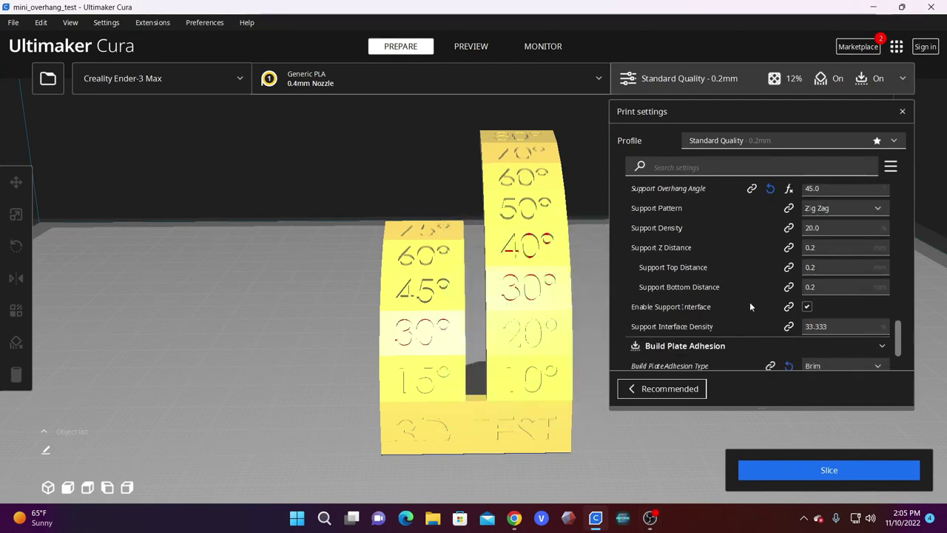
{"action": "scroll", "coordinate": [716, 335], "scroll_direction": "up", "scroll_amount": 2}
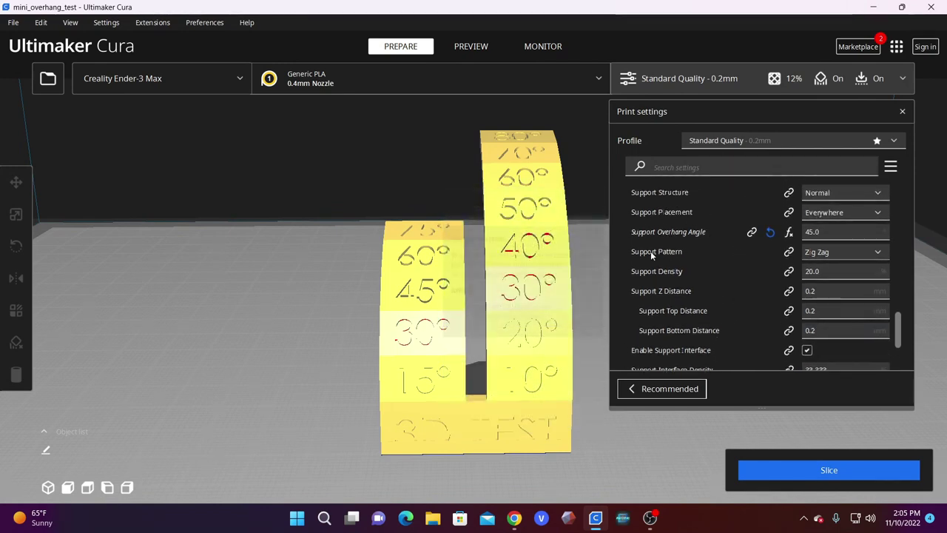
- Reset the support overhang angle to its default, then set it to 60°
{"action": "left_click", "coordinate": [770, 232]}
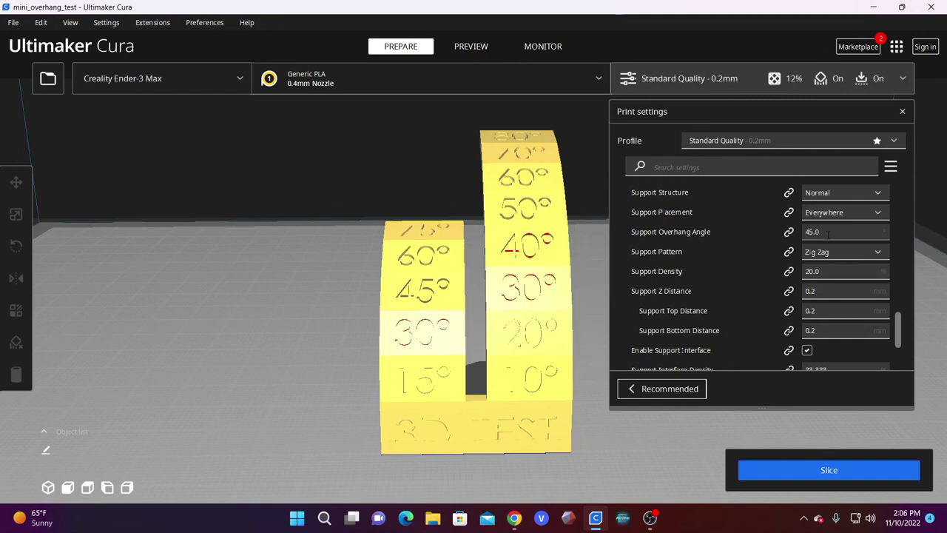
{"action": "mouse_move", "coordinate": [827, 233]}
{"action": "right_click_drag", "start_coordinate": [529, 343], "coordinate": [219, 318]}
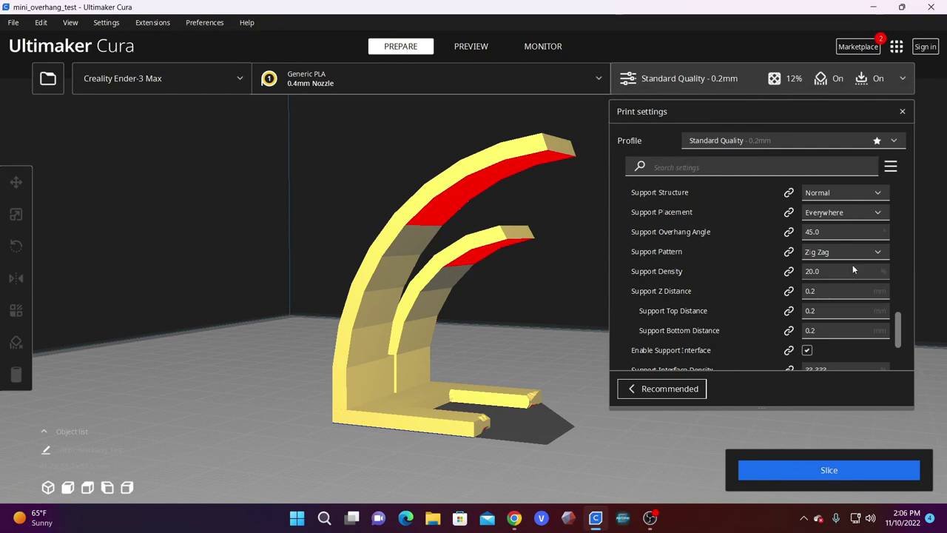
{"action": "double_click", "coordinate": [811, 233]}
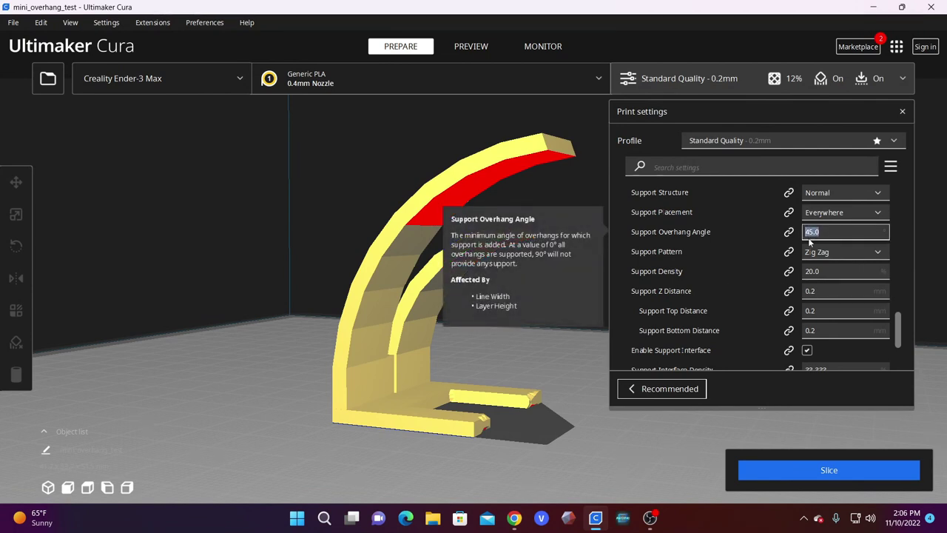
{"action": "type", "text": "60"}
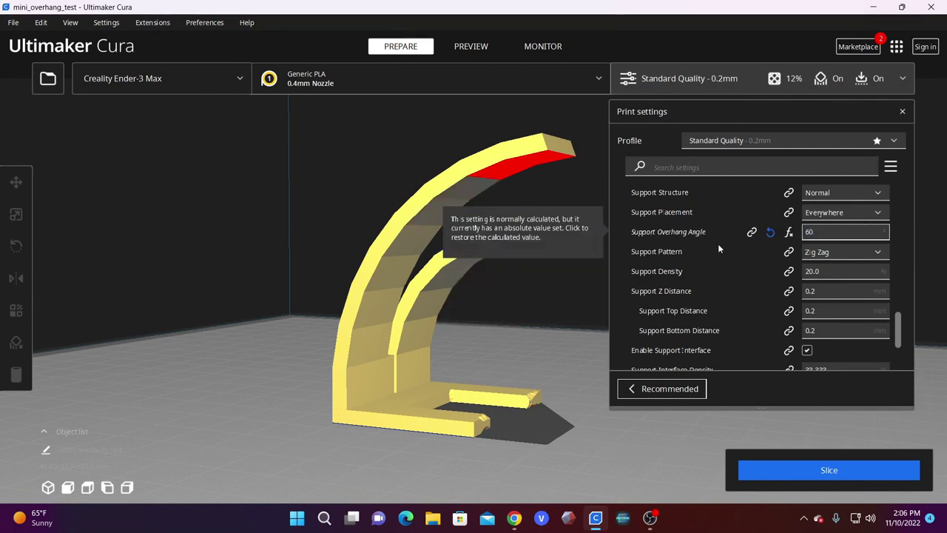
{"action": "mouse_move", "coordinate": [469, 175]}
{"action": "right_mouse_down"}
{"action": "mouse_move", "coordinate": [494, 214]}
{"action": "mouse_move", "coordinate": [471, 196]}
{"action": "mouse_move", "coordinate": [458, 162]}
{"action": "right_mouse_up"}
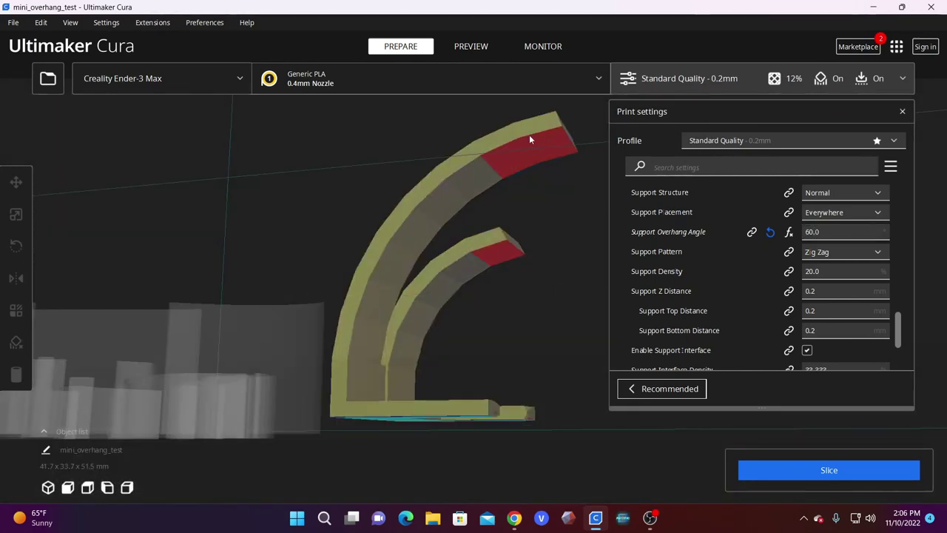
- Change the support overhang angle to 20° and orbit to check the enlarged red areas
{"action": "right_click_drag", "start_coordinate": [565, 142], "coordinate": [518, 214]}
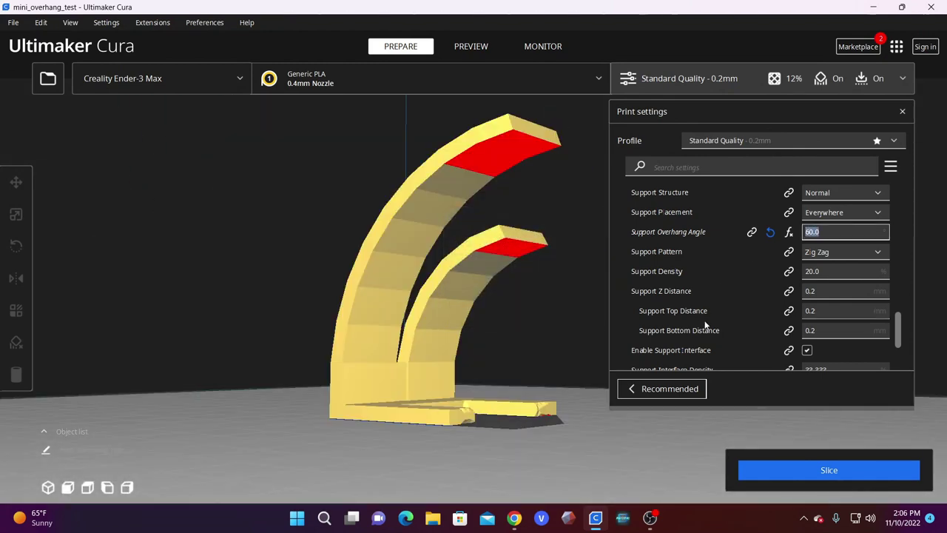
{"action": "type", "text": "20"}
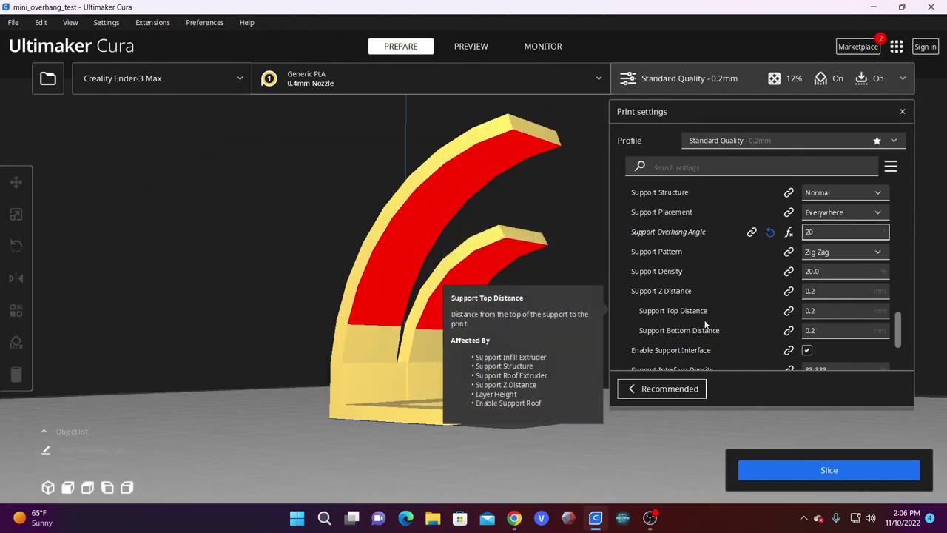
{"action": "right_click_drag", "start_coordinate": [203, 311], "coordinate": [421, 344]}
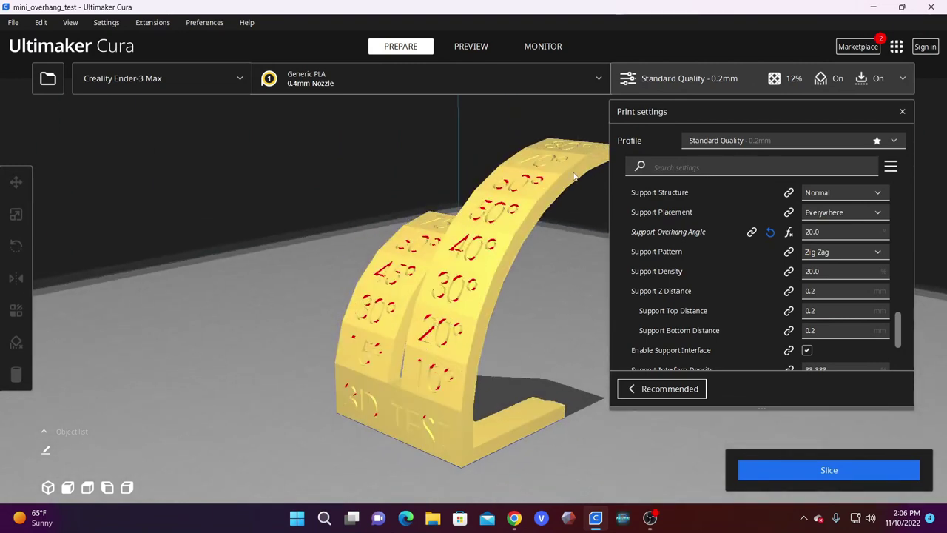
{"action": "right_click_drag", "start_coordinate": [574, 176], "coordinate": [263, 340]}
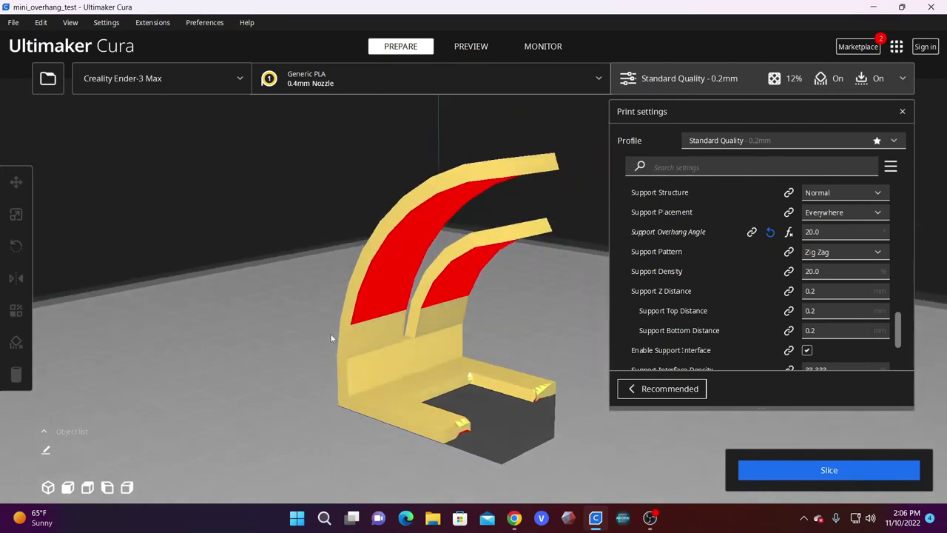
{"action": "right_click_drag", "start_coordinate": [331, 338], "coordinate": [300, 336]}
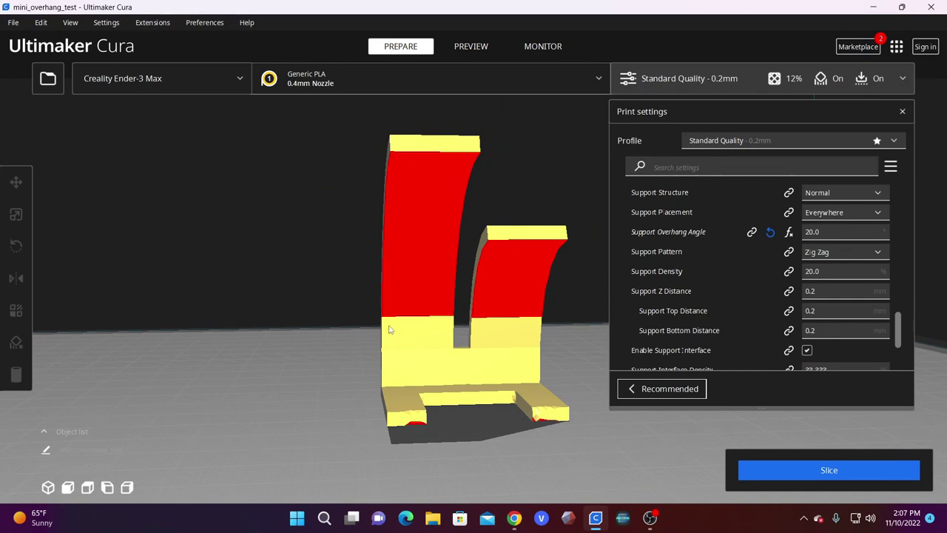
{"action": "right_click_drag", "start_coordinate": [415, 197], "coordinate": [333, 333]}
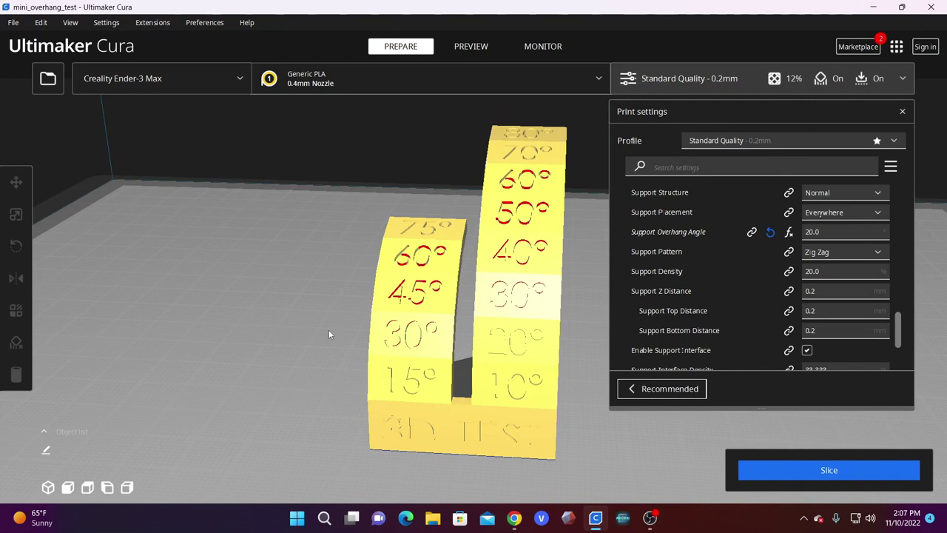
- Set the support overhang angle to 60° and orbit around the model
{"action": "left_click", "coordinate": [805, 232]}
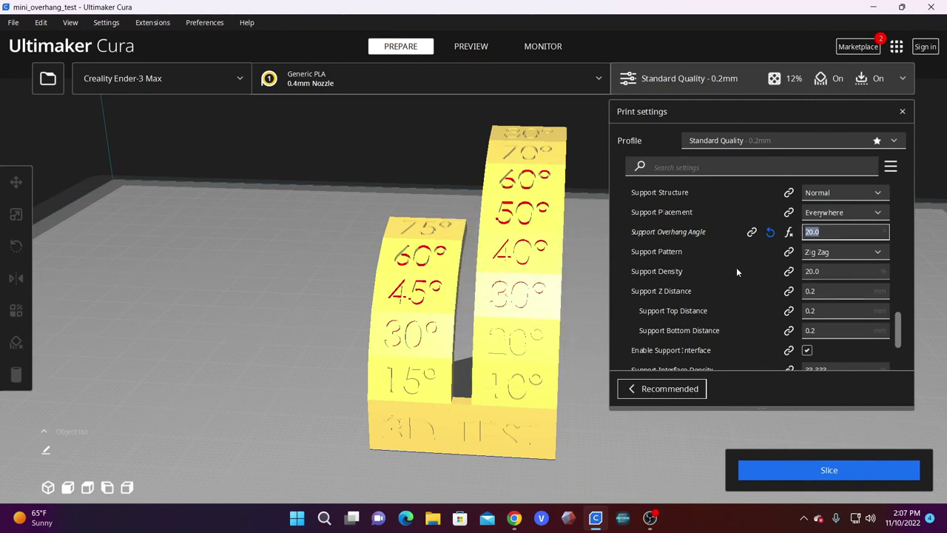
{"action": "type", "text": "50"}
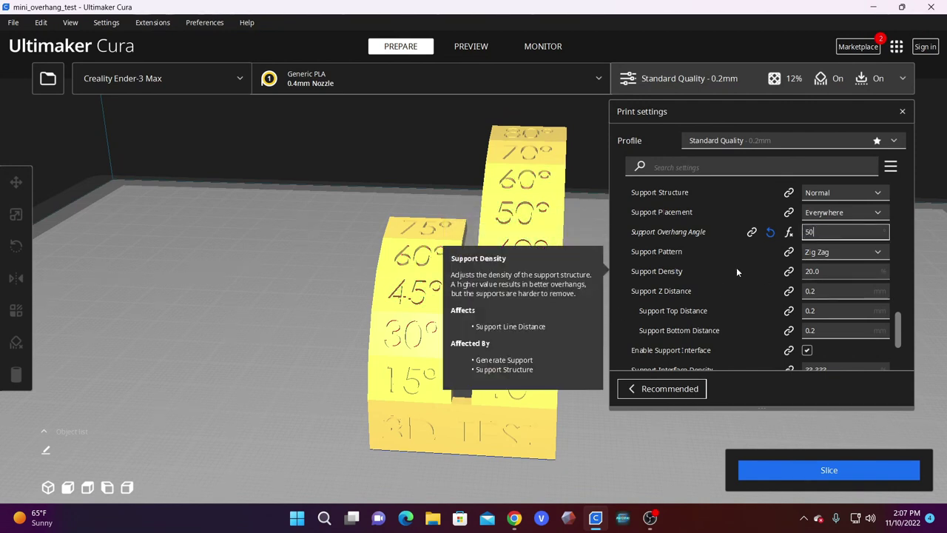
{"action": "left_click", "coordinate": [263, 348]}
{"action": "right_click_drag", "start_coordinate": [264, 347], "coordinate": [445, 226]}
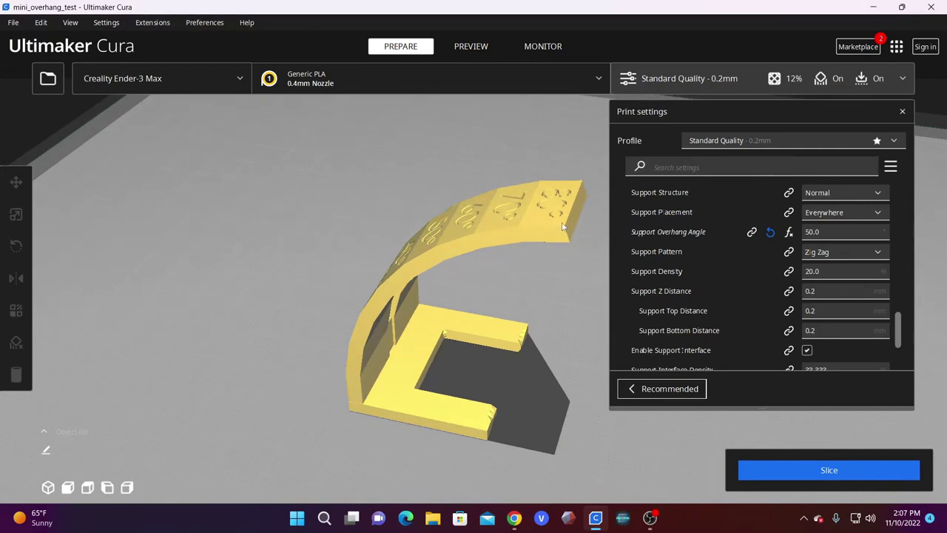
- Keep Zig Zag as the support pattern and select the 20% support density value
{"action": "left_click", "coordinate": [838, 254]}
{"action": "left_click", "coordinate": [838, 254]}
{"action": "mouse_move", "coordinate": [846, 271]}
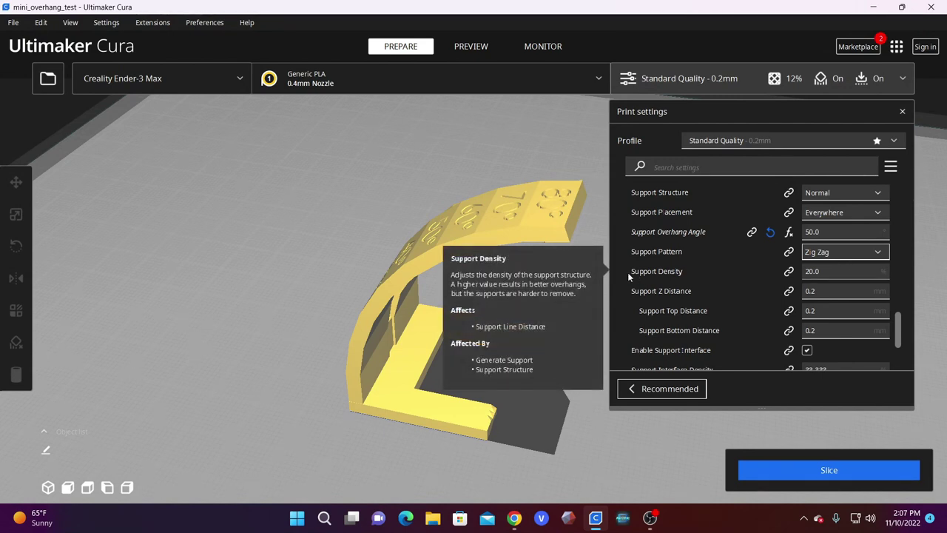
{"action": "left_click", "coordinate": [846, 271]}
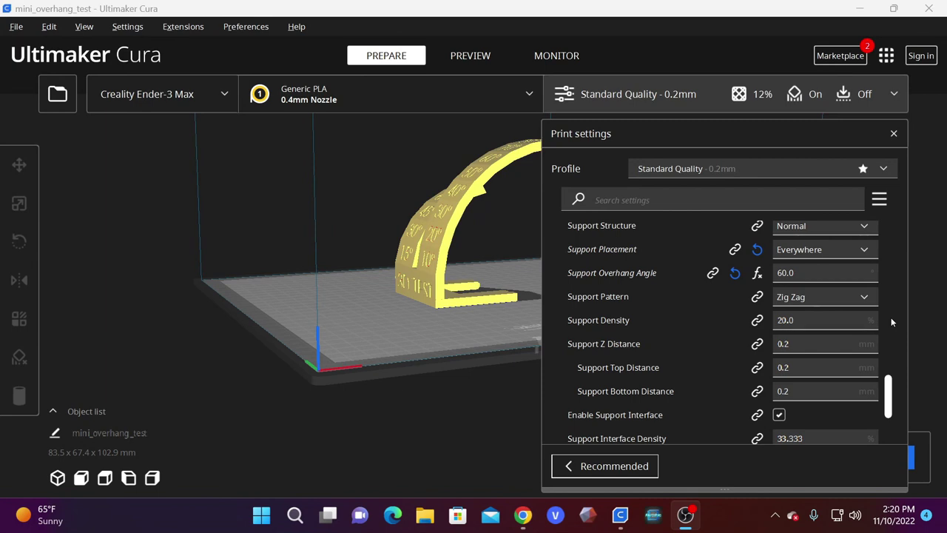
{"action": "right_click_drag", "start_coordinate": [501, 281], "coordinate": [310, 330]}
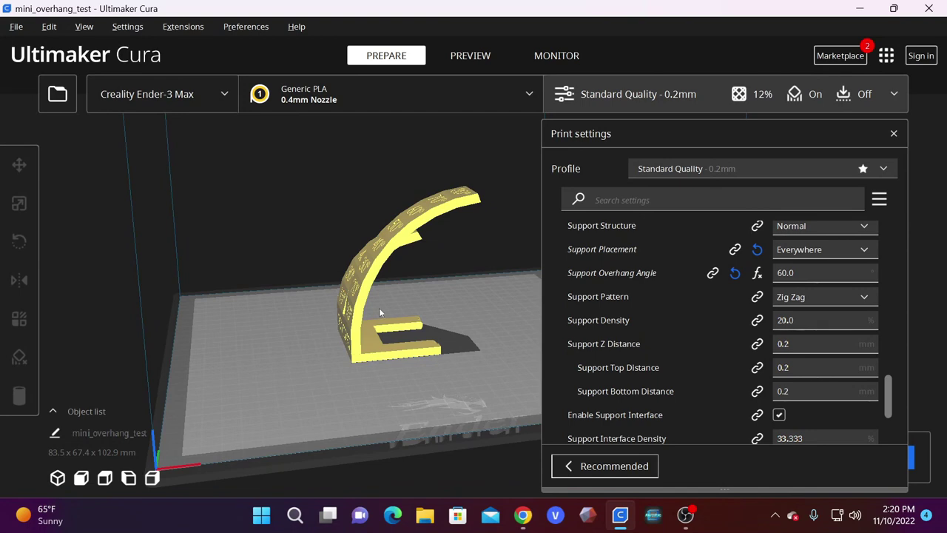
{"action": "right_click_drag", "start_coordinate": [437, 299], "coordinate": [281, 344]}
{"action": "scroll", "coordinate": [379, 333], "scroll_direction": "up", "scroll_amount": 2}
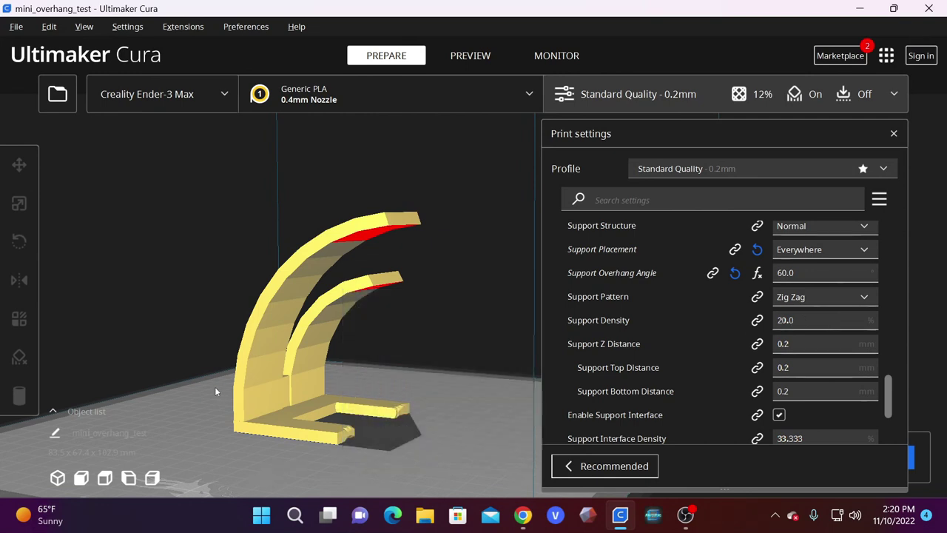
{"action": "right_click_drag", "start_coordinate": [214, 390], "coordinate": [301, 394]}
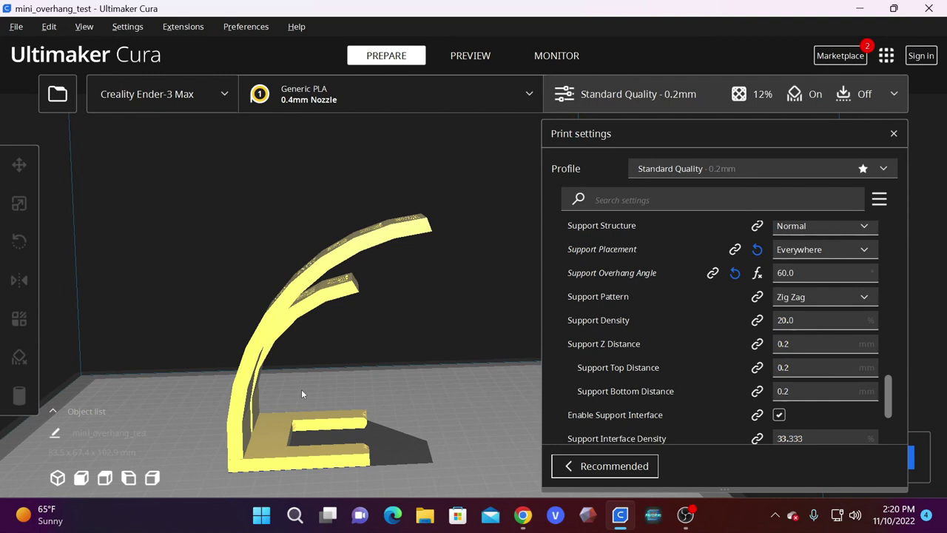
{"action": "right_click_drag", "start_coordinate": [351, 395], "coordinate": [294, 393]}
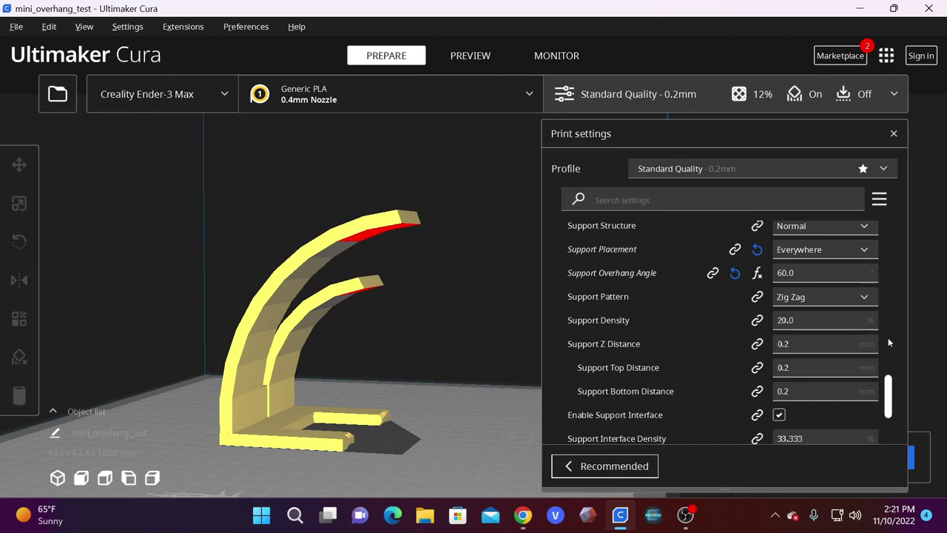
{"action": "scroll", "coordinate": [907, 320], "scroll_direction": "up", "scroll_amount": 1}
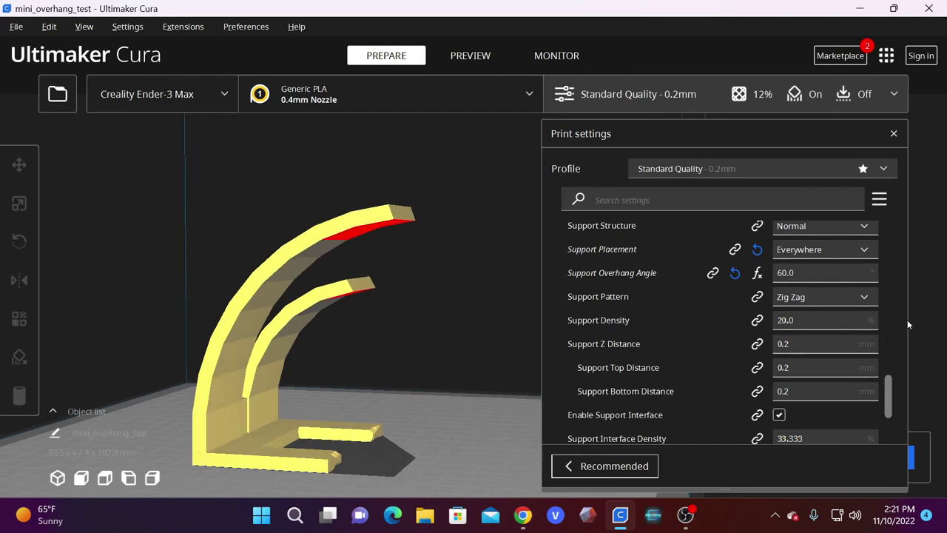
- Scroll back to the Support header and close the print settings, leaving the whole model in view
{"action": "right_click_drag", "start_coordinate": [355, 303], "coordinate": [381, 311]}
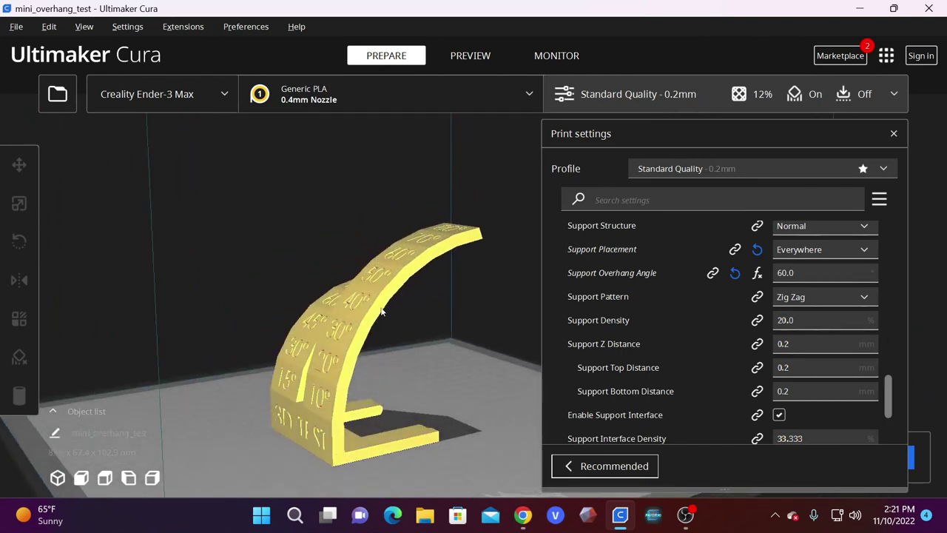
{"action": "scroll", "coordinate": [894, 386], "scroll_direction": "up", "scroll_amount": 3}
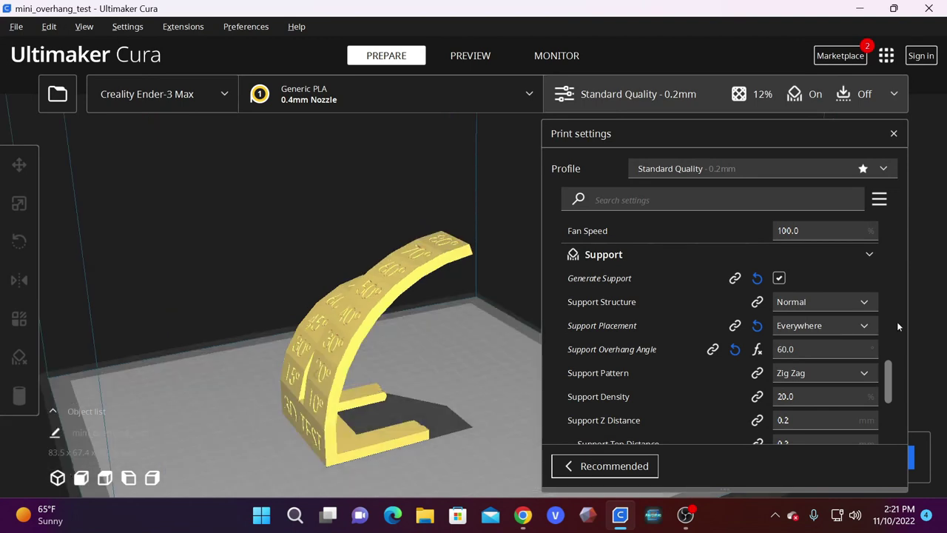
{"action": "left_click", "coordinate": [891, 133]}
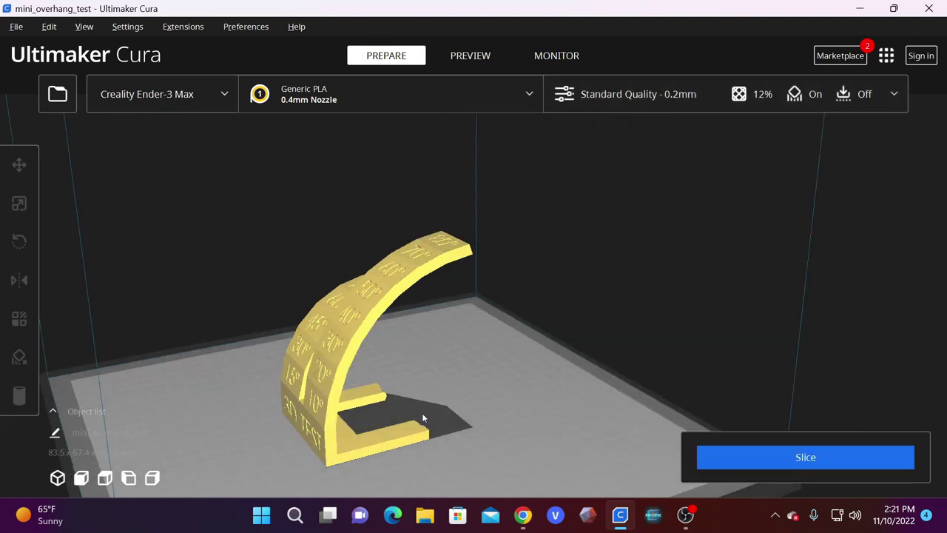
{"action": "right_click_drag", "start_coordinate": [420, 428], "coordinate": [375, 403]}
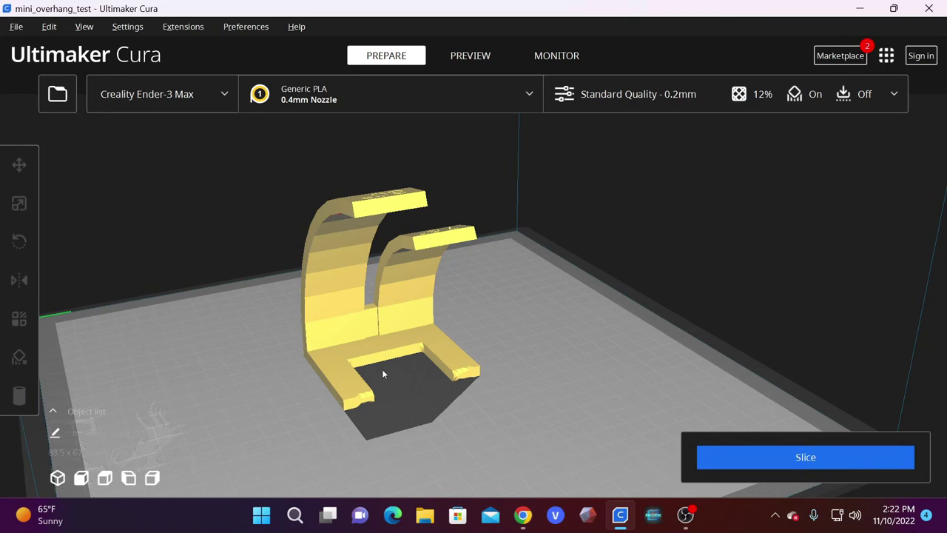
- Set Support Placement to Touching Buildplate and close the print settings
{"action": "left_click", "coordinate": [637, 94]}
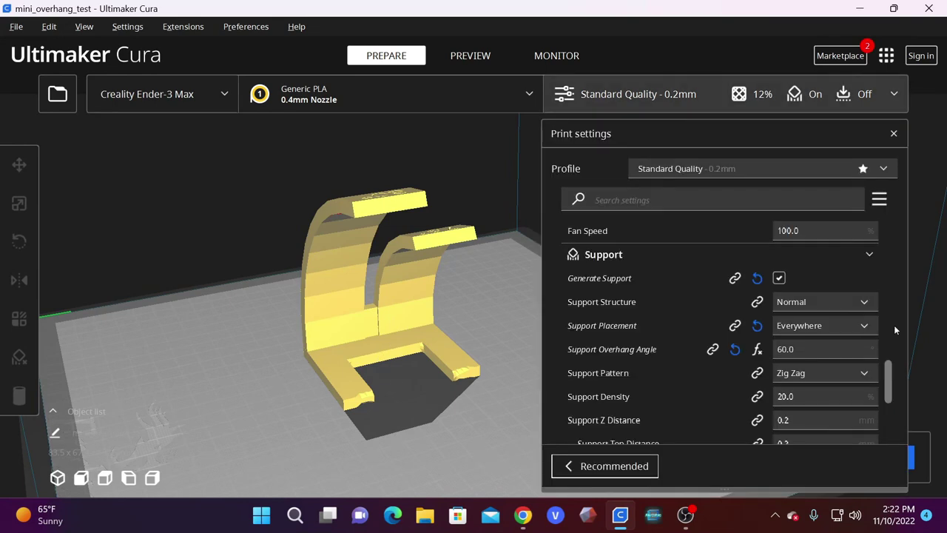
{"action": "left_click", "coordinate": [864, 325]}
{"action": "left_click", "coordinate": [841, 344]}
{"action": "left_click", "coordinate": [892, 133]}
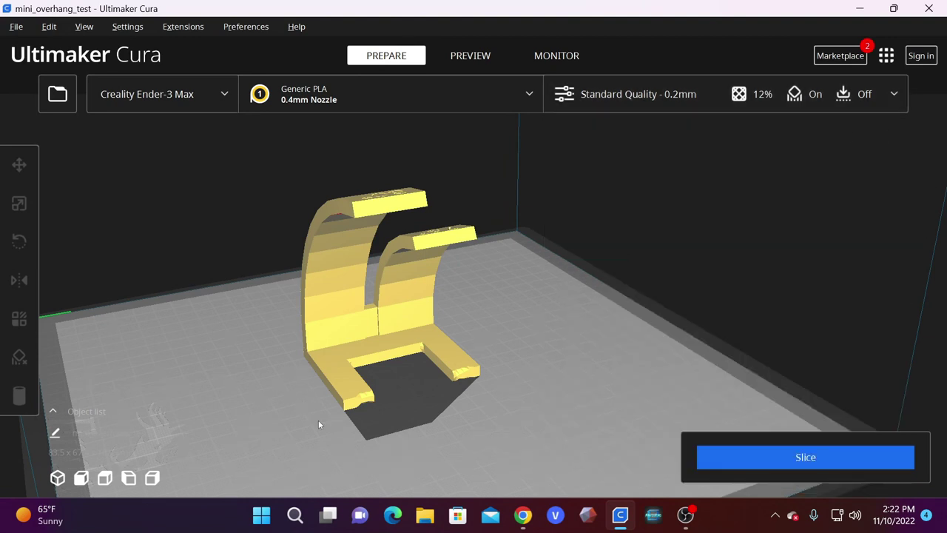
- Orbit and zoom around the model to see only the arc tips marked red for support
{"action": "right_click_drag", "start_coordinate": [420, 427], "coordinate": [385, 445]}
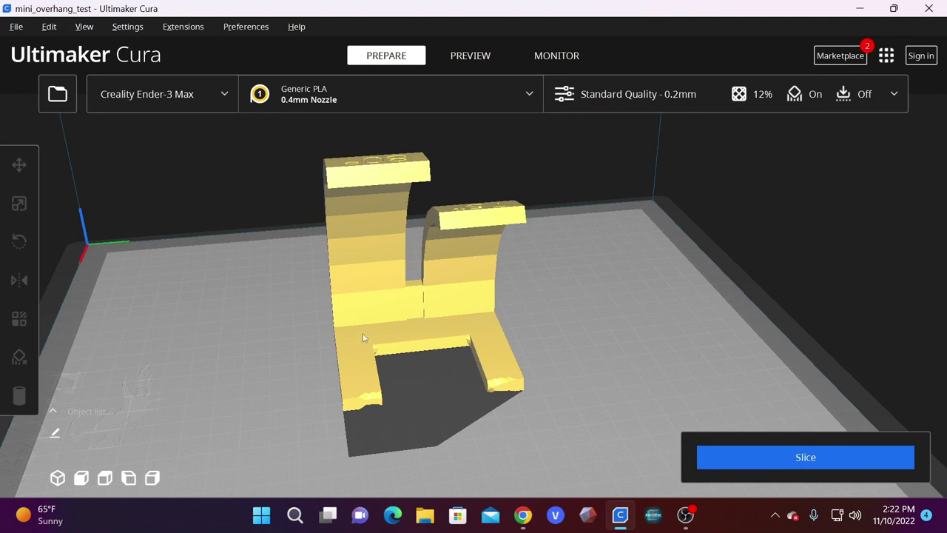
{"action": "right_click_drag", "start_coordinate": [474, 332], "coordinate": [288, 378]}
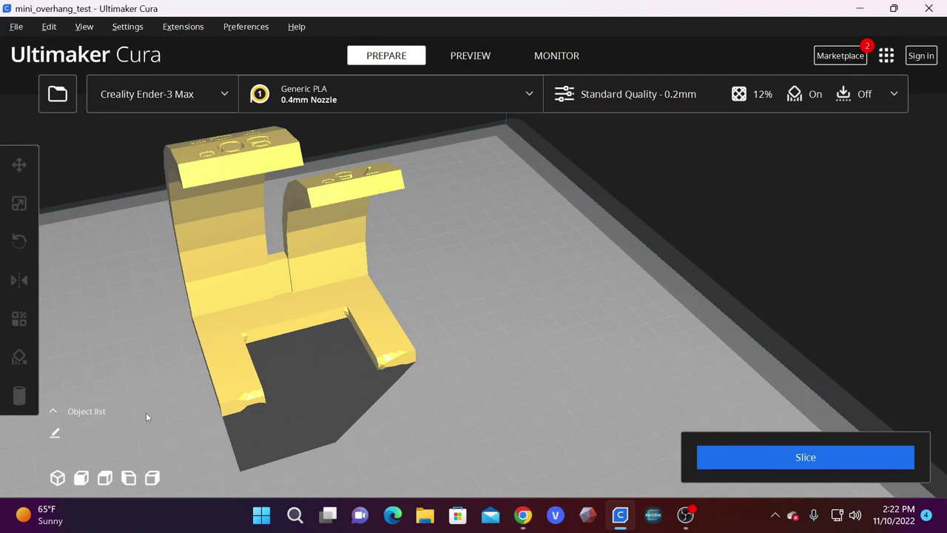
{"action": "scroll", "coordinate": [296, 356], "scroll_direction": "down", "scroll_amount": 5}
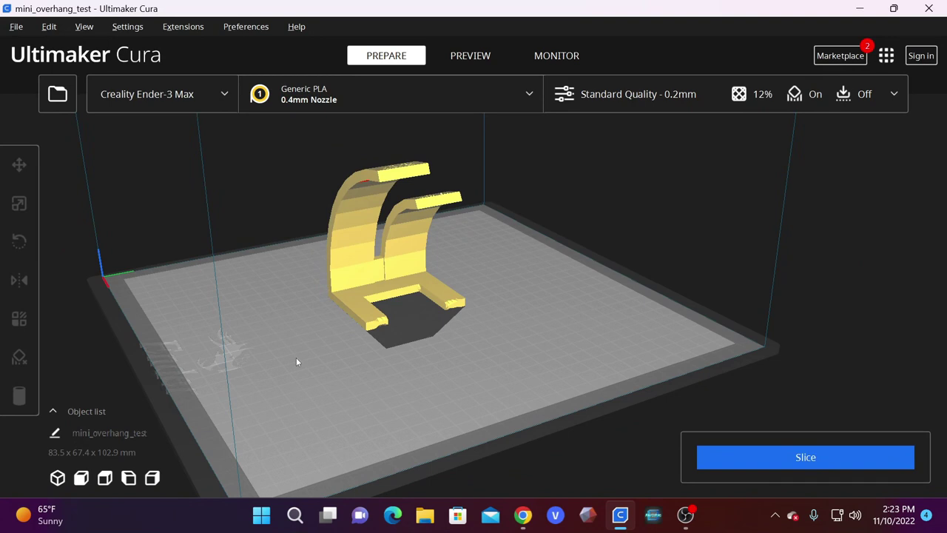
{"action": "right_click_drag", "start_coordinate": [314, 341], "coordinate": [337, 372]}
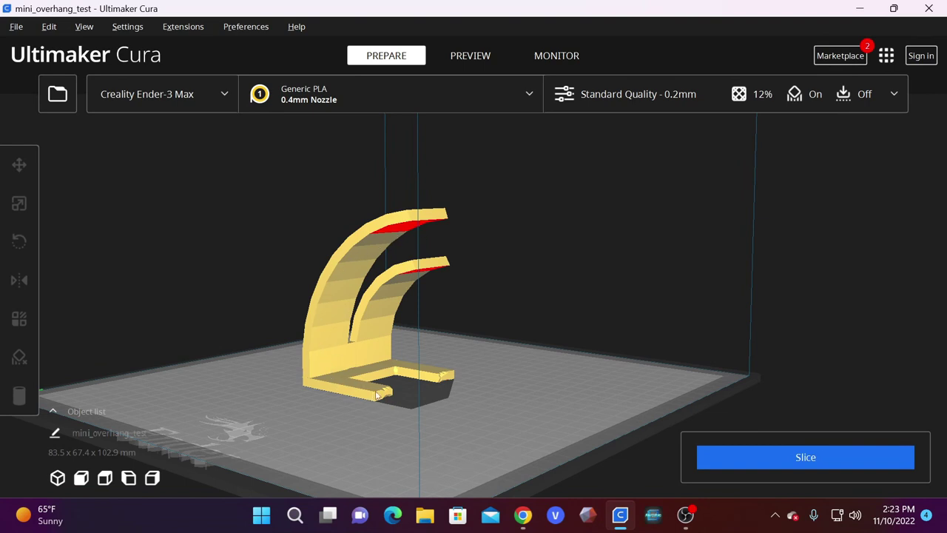
{"action": "right_click_drag", "start_coordinate": [404, 234], "coordinate": [403, 361]}
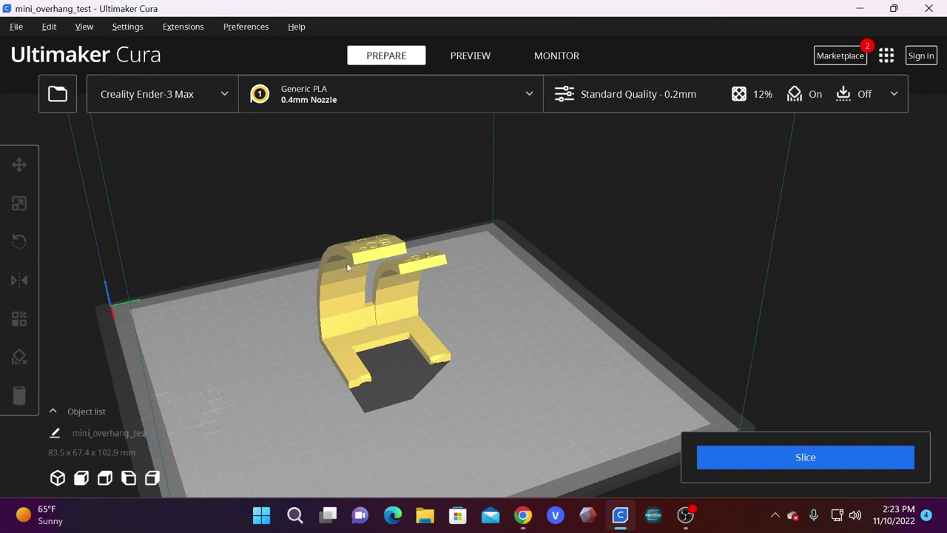
{"action": "right_click_drag", "start_coordinate": [346, 262], "coordinate": [356, 233]}
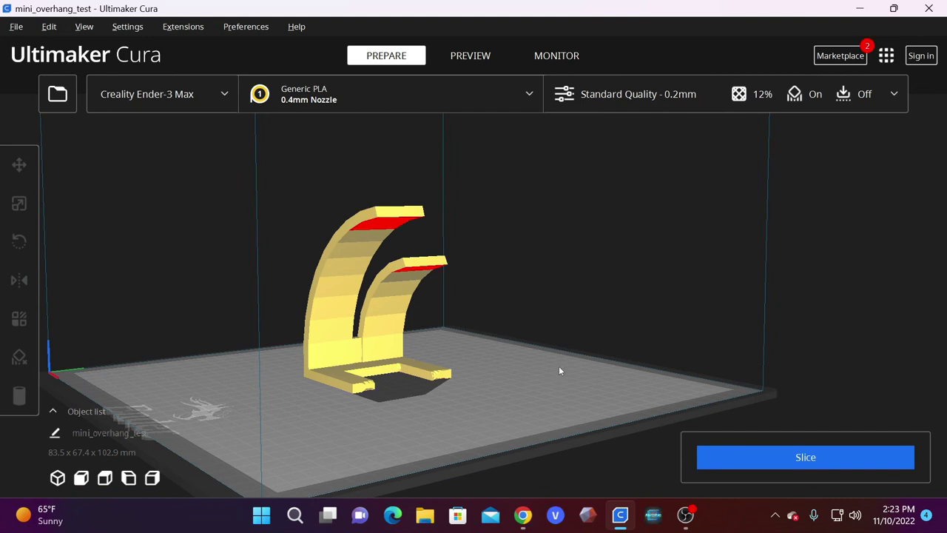
{"action": "right_click_drag", "start_coordinate": [559, 366], "coordinate": [615, 328]}
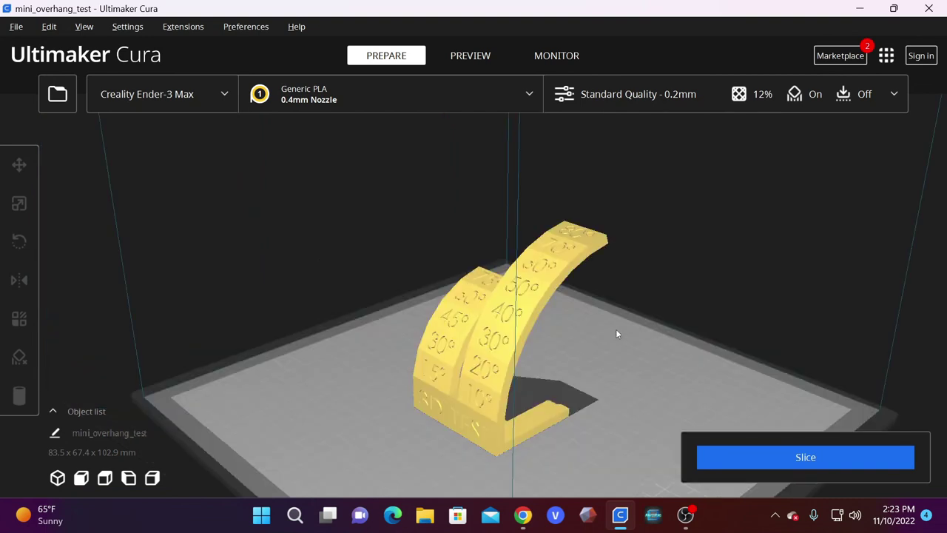
- Reopen the print settings to check the support values, then close them
{"action": "left_click", "coordinate": [893, 94]}
{"action": "scroll", "coordinate": [863, 355], "scroll_direction": "down", "scroll_amount": 2}
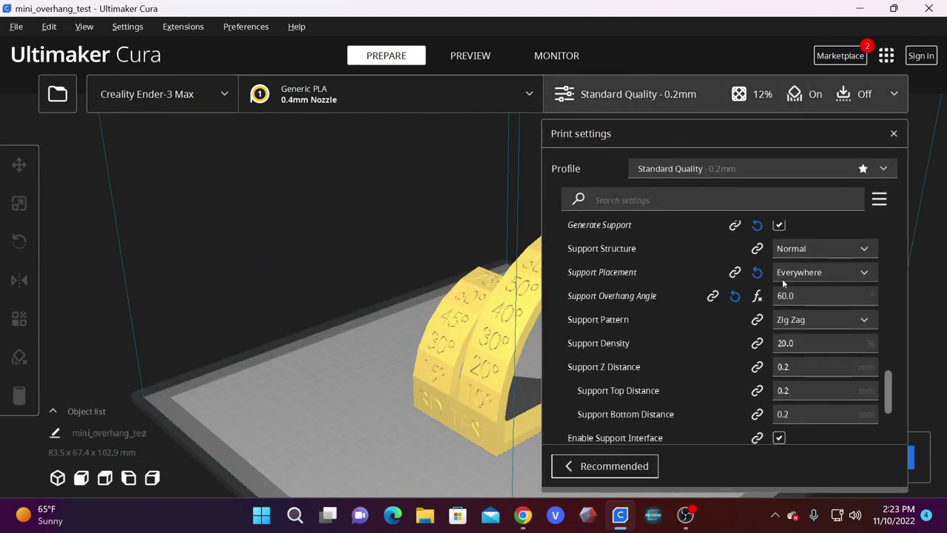
{"action": "mouse_move", "coordinate": [790, 294]}
{"action": "left_click", "coordinate": [894, 134]}
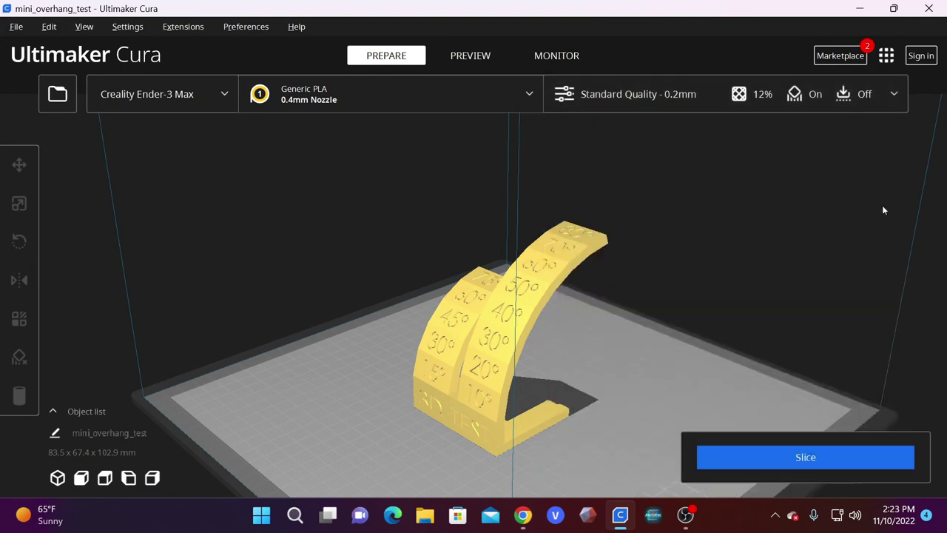
- Slice the model and view its layers, estimated at 12 hours 20 minutes and 86 g
{"action": "left_click", "coordinate": [870, 458]}
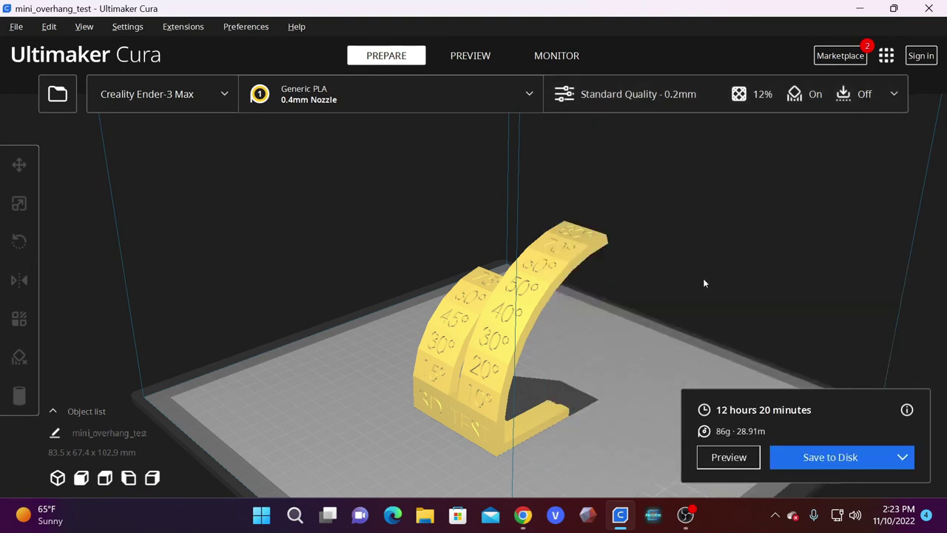
{"action": "left_click", "coordinate": [729, 456]}
{"action": "right_click_drag", "start_coordinate": [693, 319], "coordinate": [566, 344]}
- Zoom and orbit the layer view to inspect the cyan supports under the arcs, then zoom back out
{"action": "scroll", "coordinate": [443, 365], "scroll_direction": "up", "scroll_amount": 8}
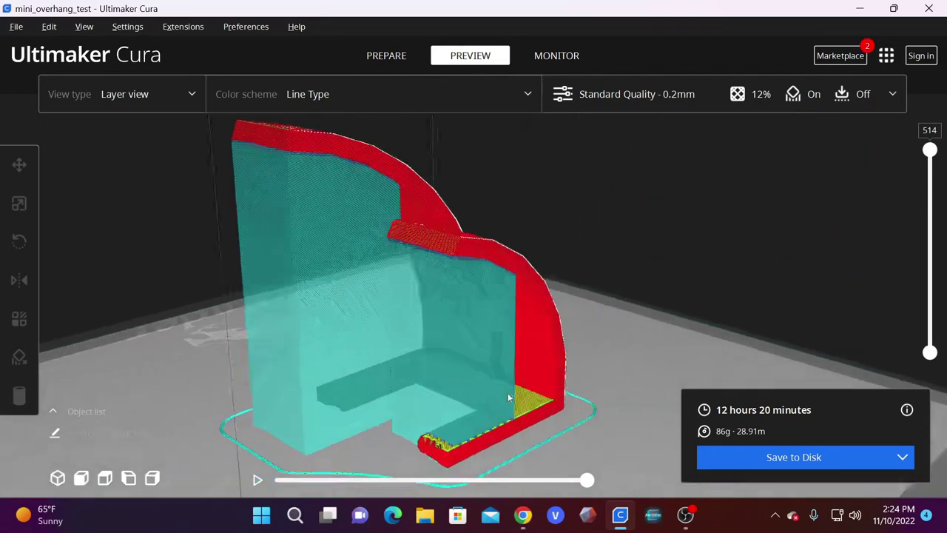
{"action": "right_click_drag", "start_coordinate": [454, 402], "coordinate": [518, 382]}
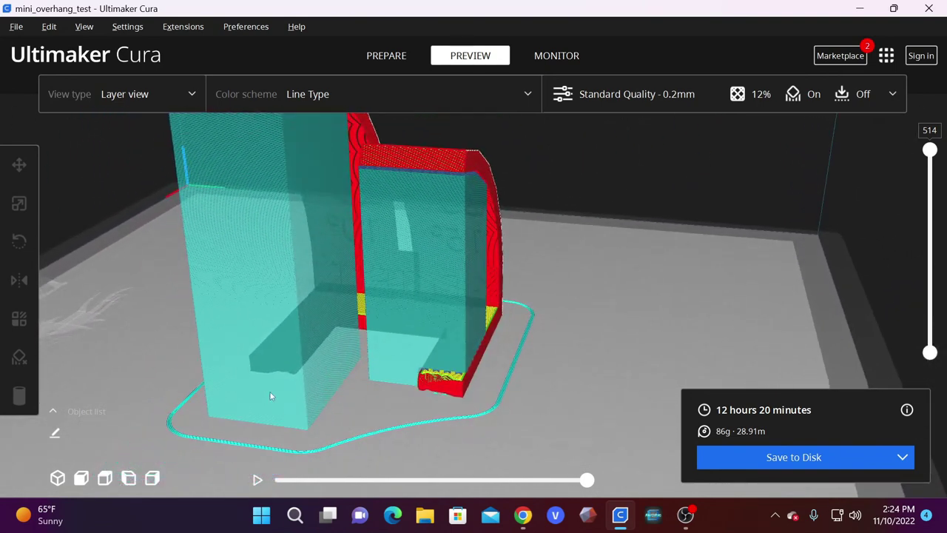
{"action": "right_click_drag", "start_coordinate": [424, 395], "coordinate": [447, 324]}
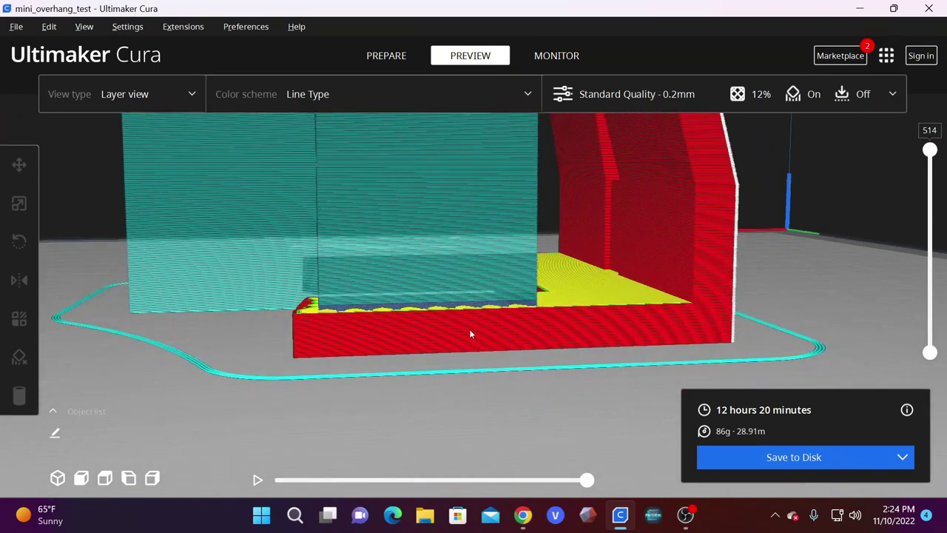
{"action": "right_click_drag", "start_coordinate": [458, 272], "coordinate": [436, 291]}
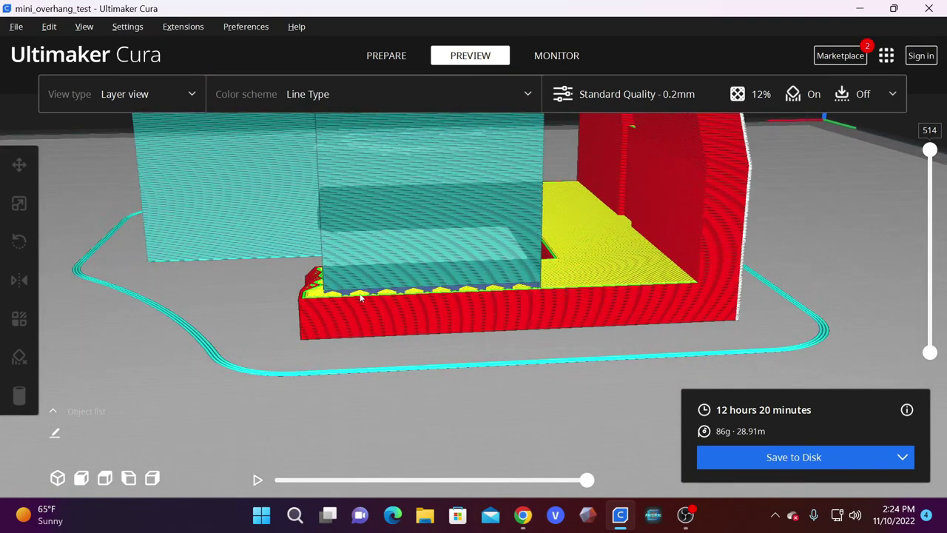
{"action": "scroll", "coordinate": [452, 238], "scroll_direction": "up", "scroll_amount": 8}
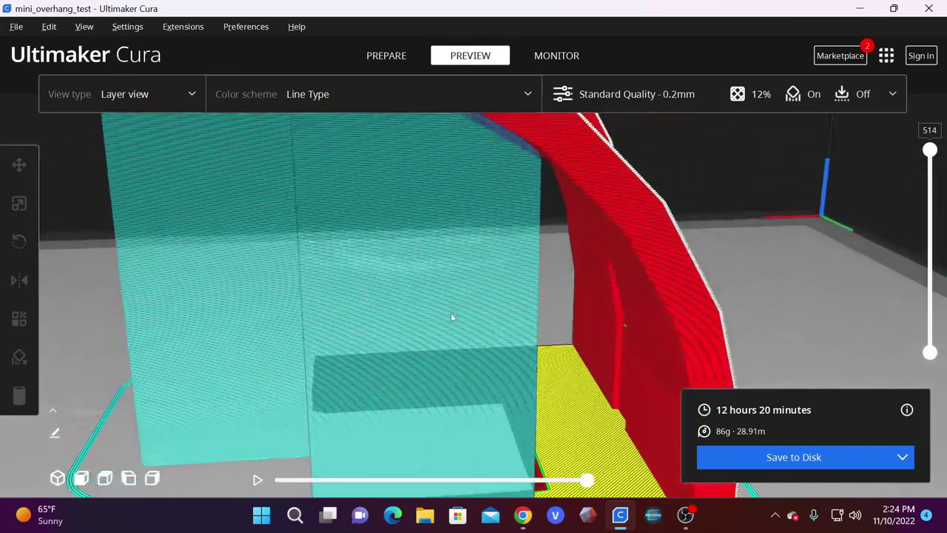
{"action": "scroll", "coordinate": [459, 353], "scroll_direction": "up", "scroll_amount": 5}
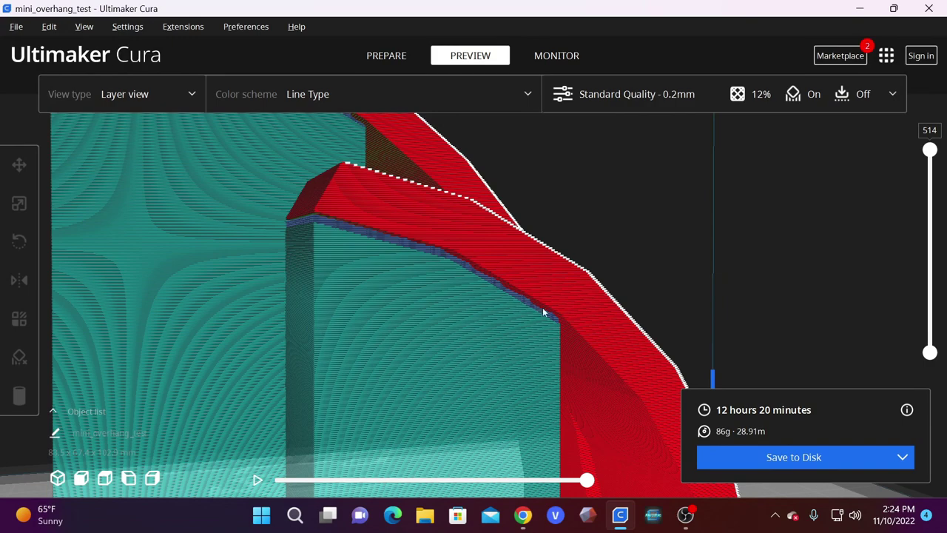
{"action": "right_click_drag", "start_coordinate": [377, 268], "coordinate": [290, 467]}
{"action": "right_click_drag", "start_coordinate": [327, 438], "coordinate": [330, 309]}
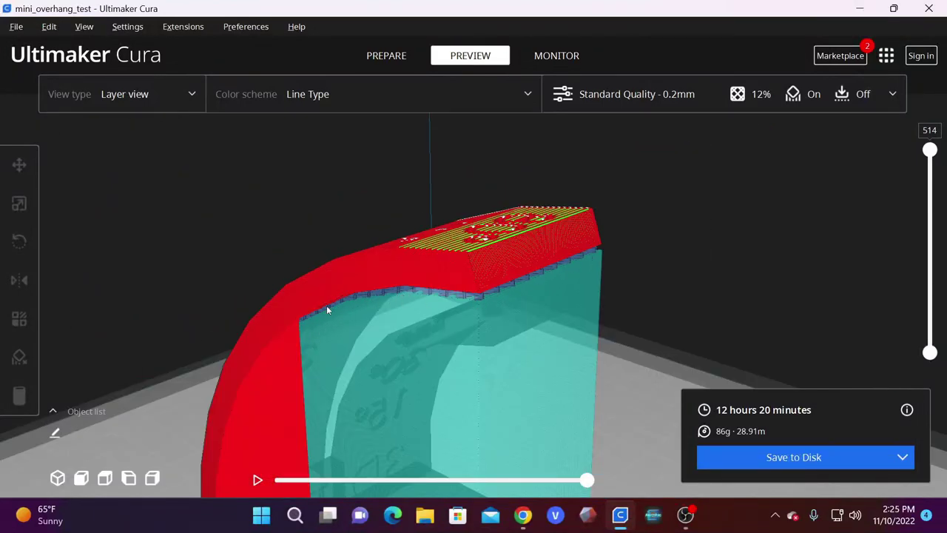
{"action": "scroll", "coordinate": [326, 305], "scroll_direction": "down", "scroll_amount": 10}
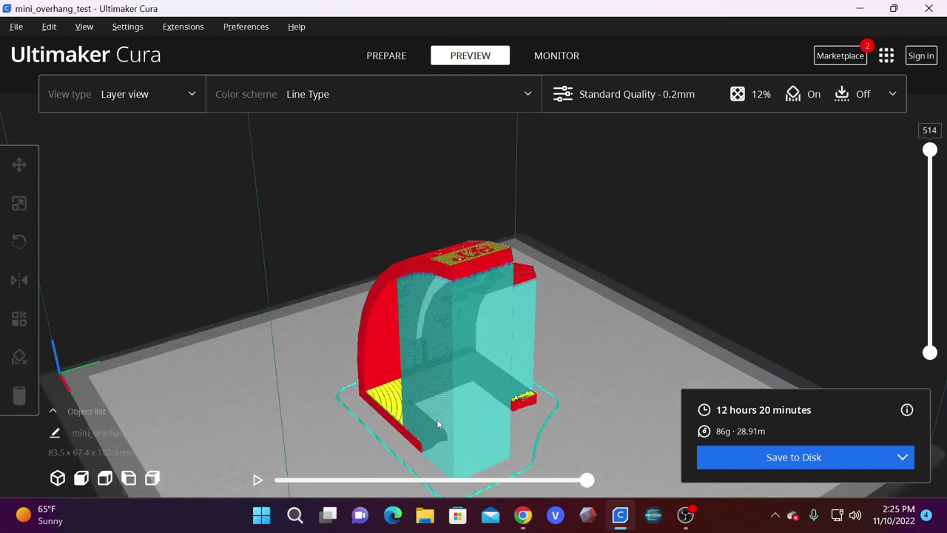
{"action": "right_click_drag", "start_coordinate": [436, 419], "coordinate": [607, 392]}
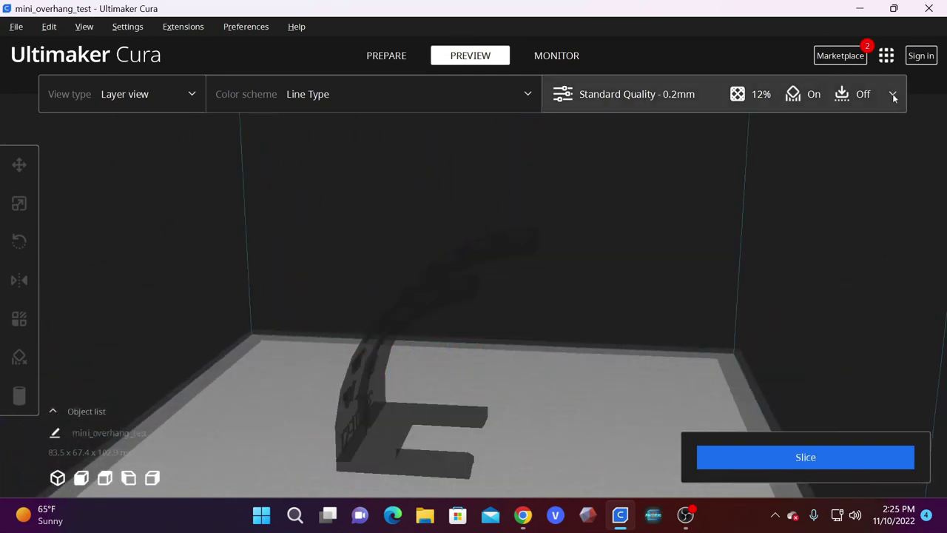
- Set Support Placement to Touching Buildplate and re-slice, giving 10 hours 52 minutes and 74 g
{"action": "left_click", "coordinate": [893, 95]}
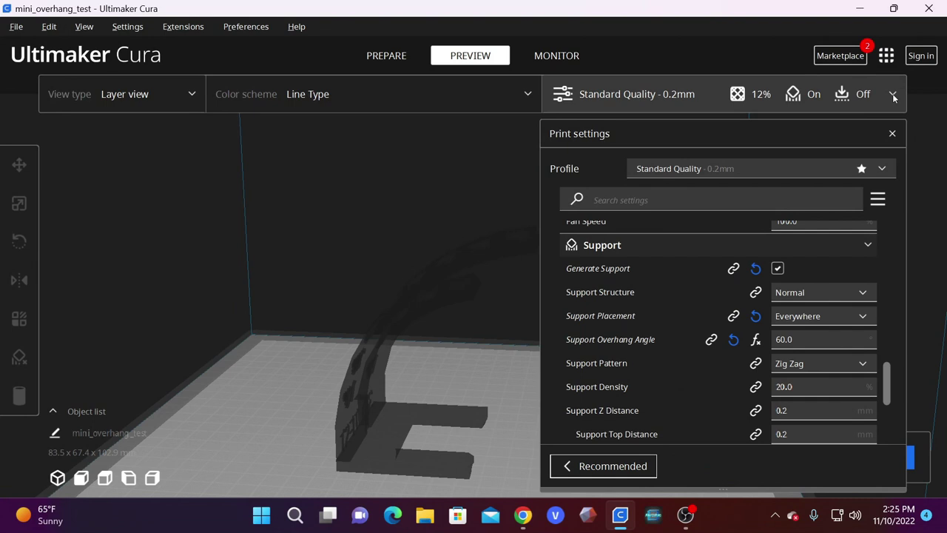
{"action": "left_click", "coordinate": [858, 318]}
{"action": "left_click", "coordinate": [817, 338]}
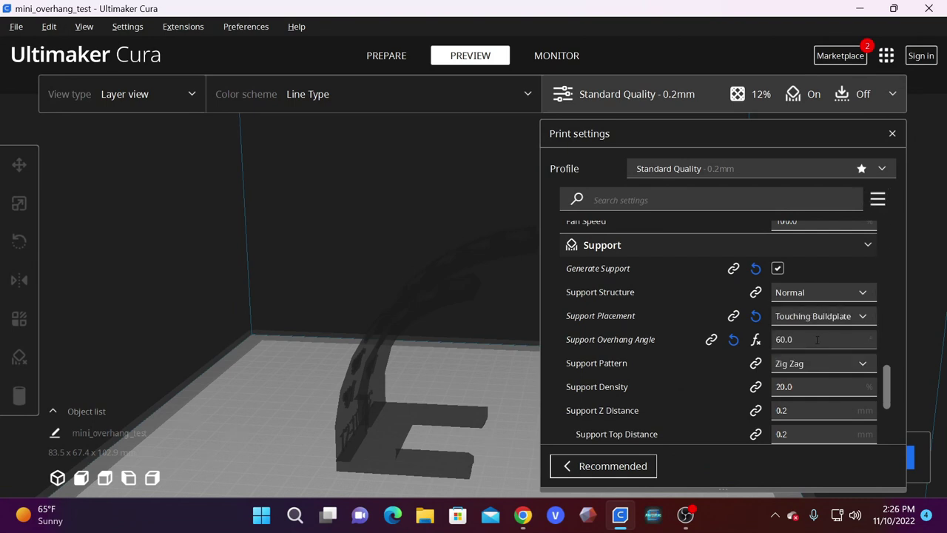
{"action": "left_click", "coordinate": [892, 133]}
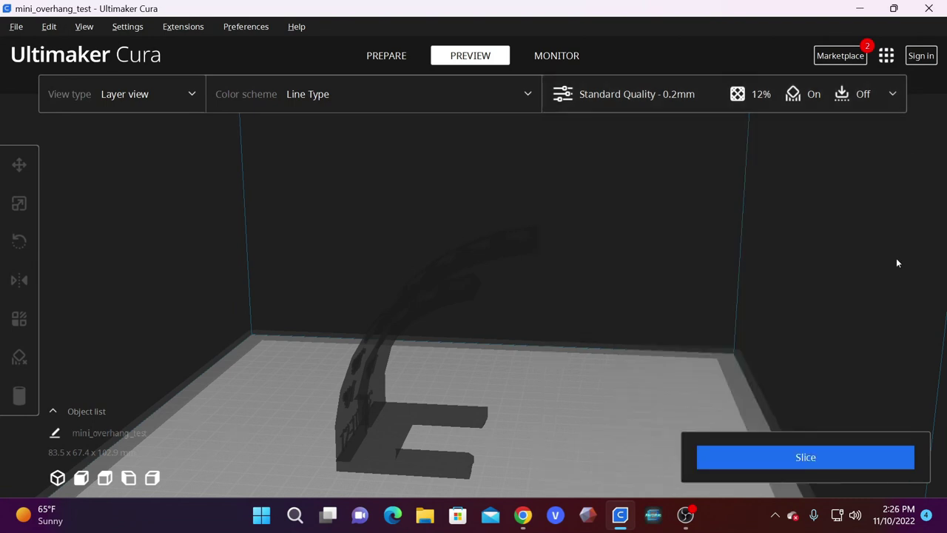
{"action": "left_click", "coordinate": [803, 457]}
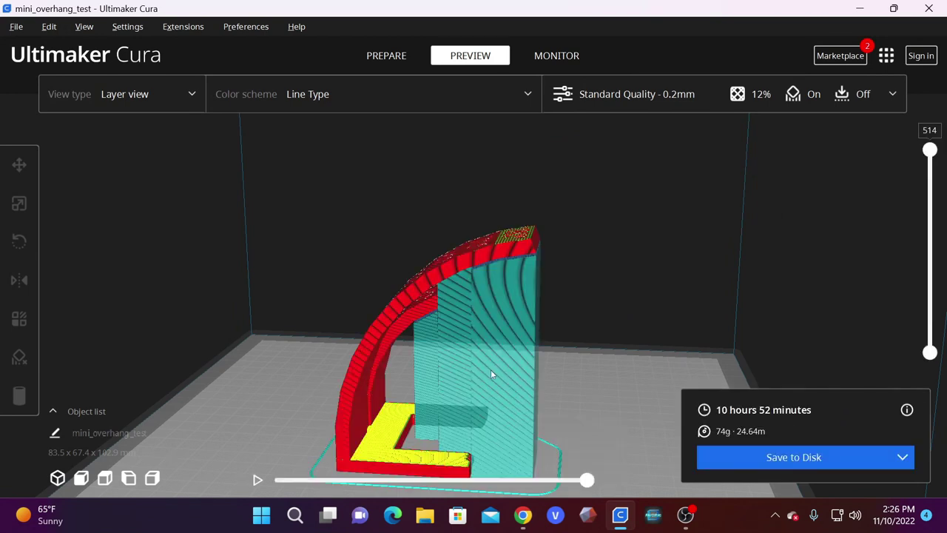
- Orbit the layer preview to inspect the reduced cyan supports from several sides
{"action": "right_click_drag", "start_coordinate": [475, 369], "coordinate": [416, 383]}
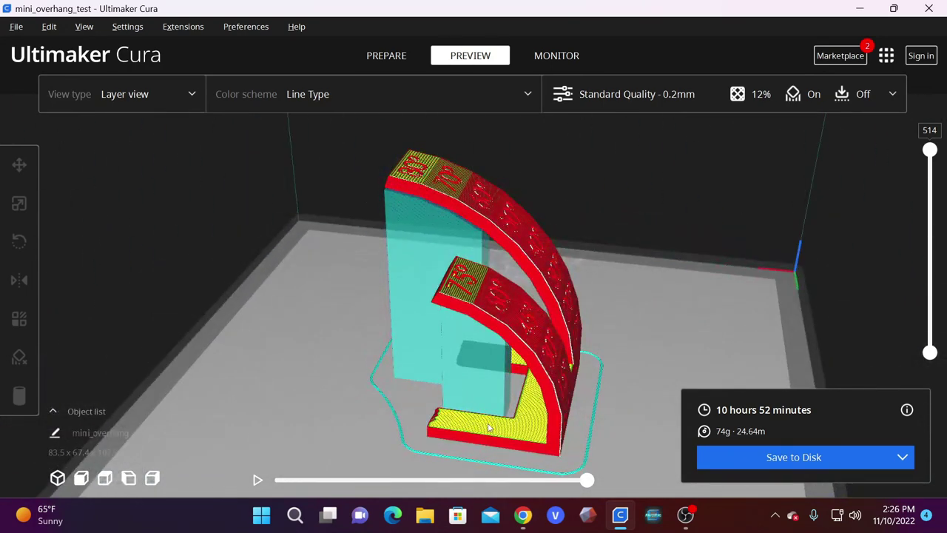
{"action": "right_click_drag", "start_coordinate": [488, 428], "coordinate": [442, 413]}
{"action": "right_click_drag", "start_coordinate": [502, 405], "coordinate": [547, 325]}
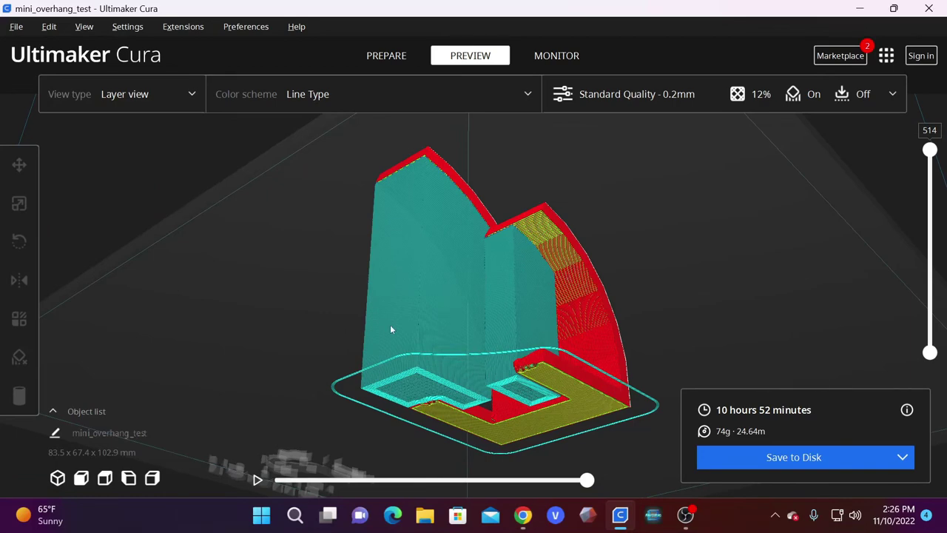
{"action": "right_click_drag", "start_coordinate": [391, 329], "coordinate": [754, 340]}
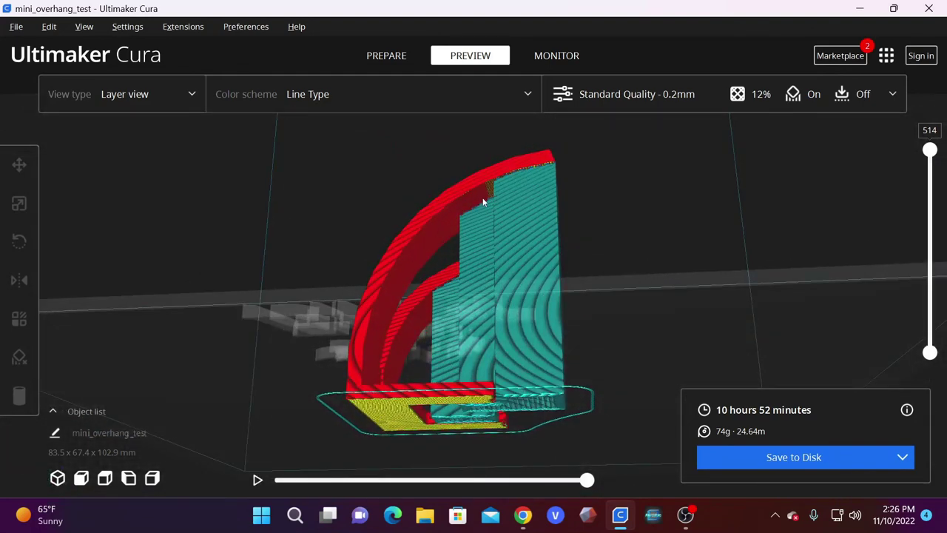
{"action": "right_click_drag", "start_coordinate": [487, 253], "coordinate": [383, 341]}
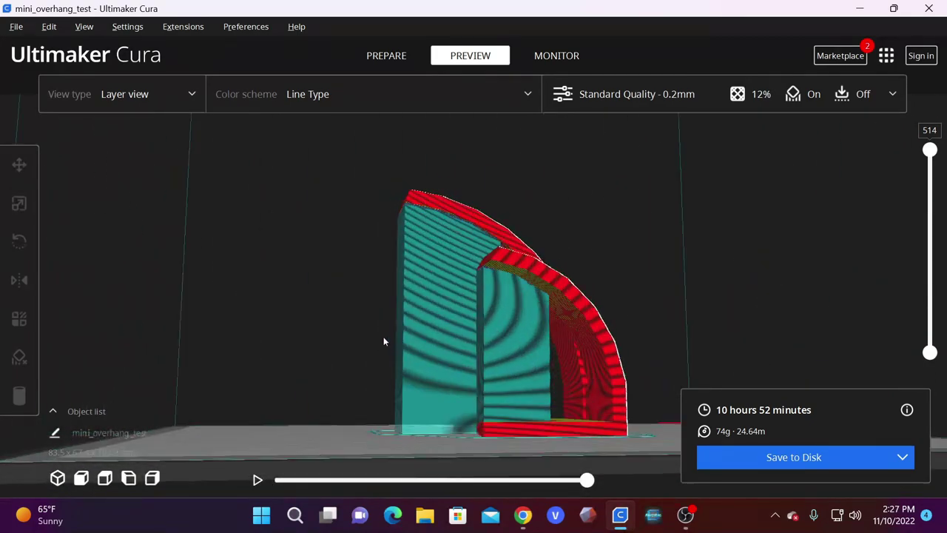
{"action": "right_click_drag", "start_coordinate": [481, 329], "coordinate": [402, 262]}
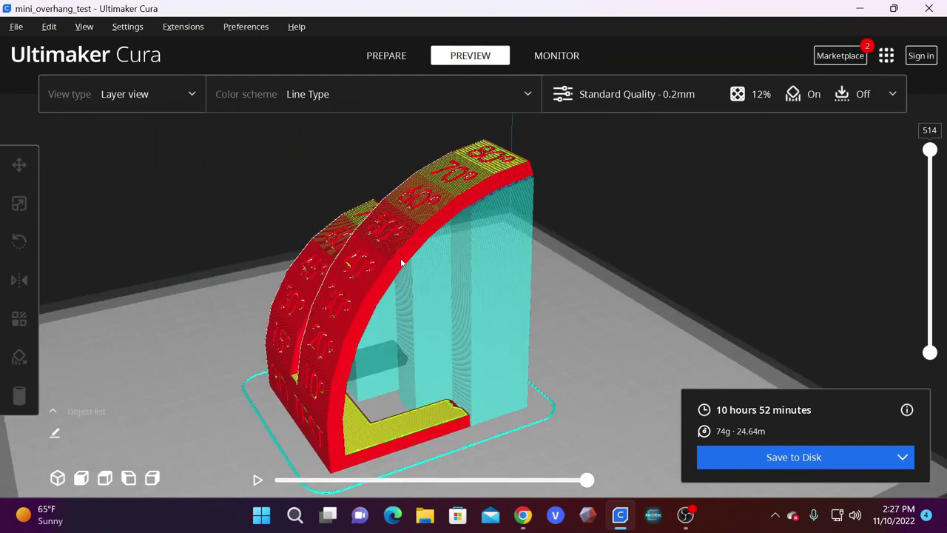
- Switch Support Placement back to Everywhere and re-slice, restoring 12 hours 20 minutes and 86 g
{"action": "left_click", "coordinate": [893, 94]}
{"action": "left_click", "coordinate": [807, 317]}
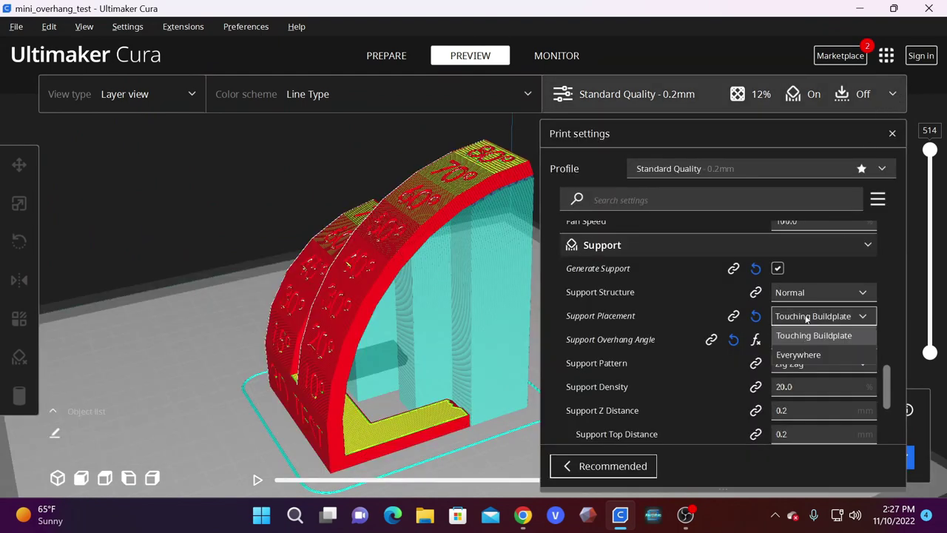
{"action": "left_click", "coordinate": [800, 353]}
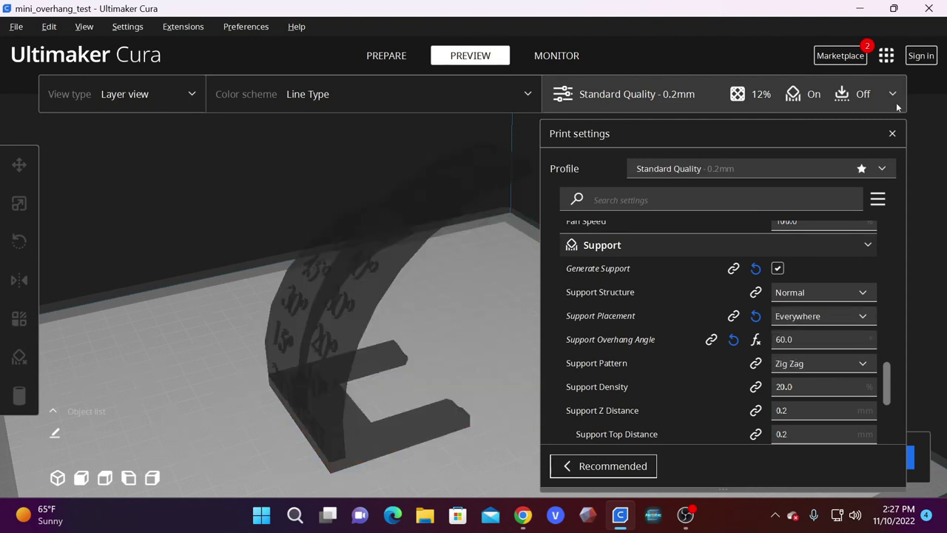
{"action": "left_click", "coordinate": [892, 133]}
{"action": "left_click", "coordinate": [830, 458]}
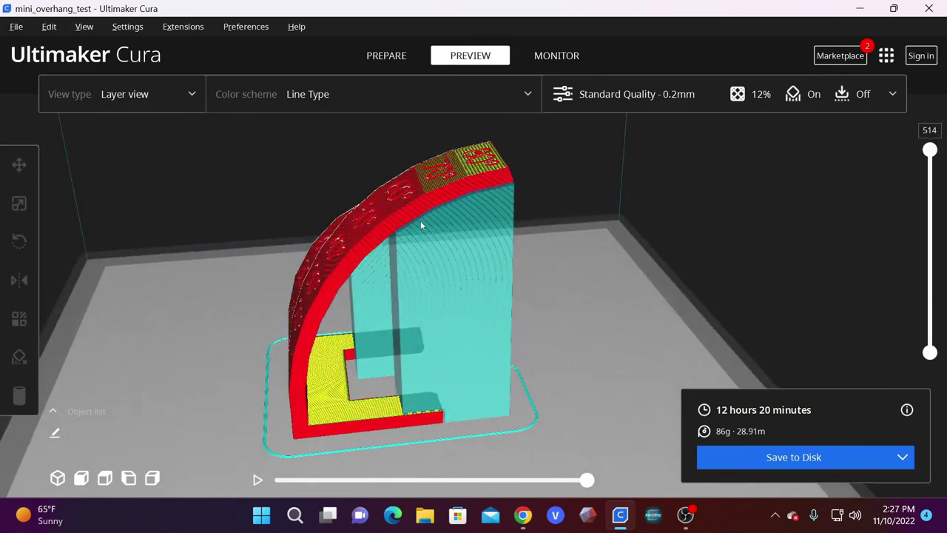
{"action": "right_click_drag", "start_coordinate": [253, 308], "coordinate": [486, 312]}
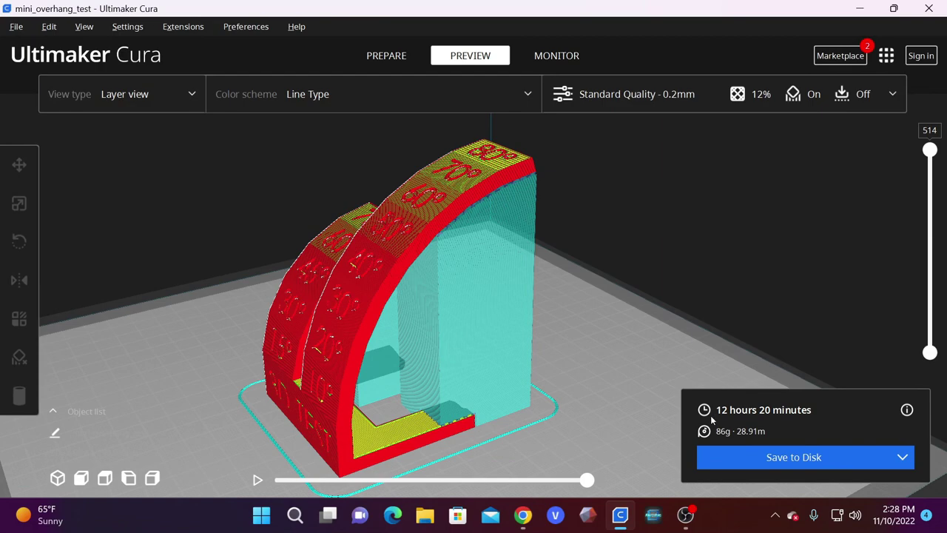
- Orbit and zoom around the re-sliced arch and red walls from front, side and low angles, then open the custom print settings
{"action": "right_click_drag", "start_coordinate": [517, 397], "coordinate": [393, 345]}
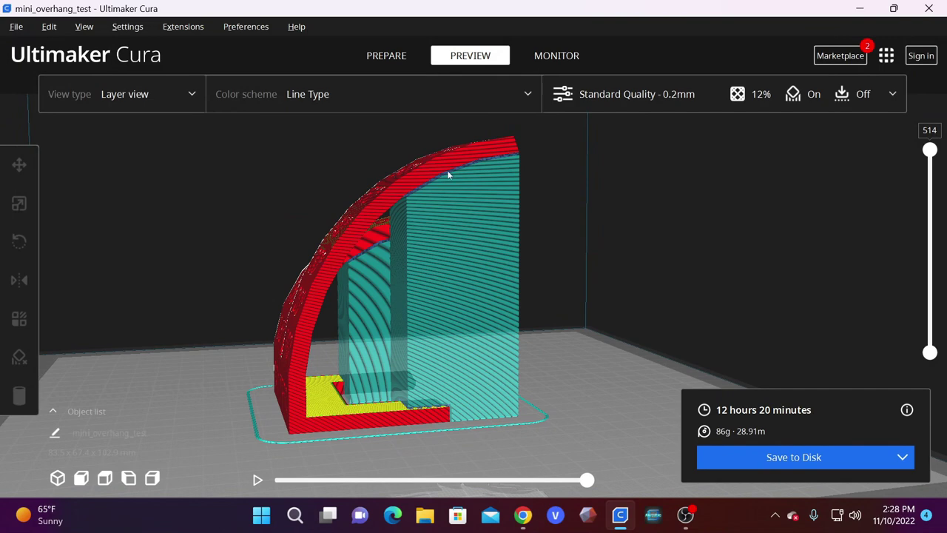
{"action": "right_click_drag", "start_coordinate": [469, 167], "coordinate": [579, 288]}
{"action": "scroll", "coordinate": [580, 288], "scroll_direction": "down", "scroll_amount": 5}
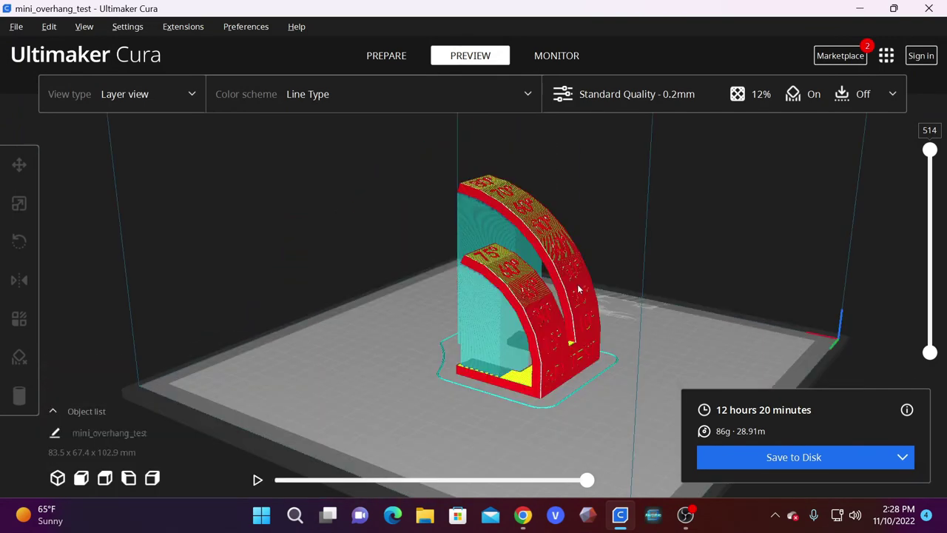
{"action": "right_click_drag", "start_coordinate": [580, 290], "coordinate": [477, 271]}
{"action": "right_click_drag", "start_coordinate": [410, 277], "coordinate": [288, 337]}
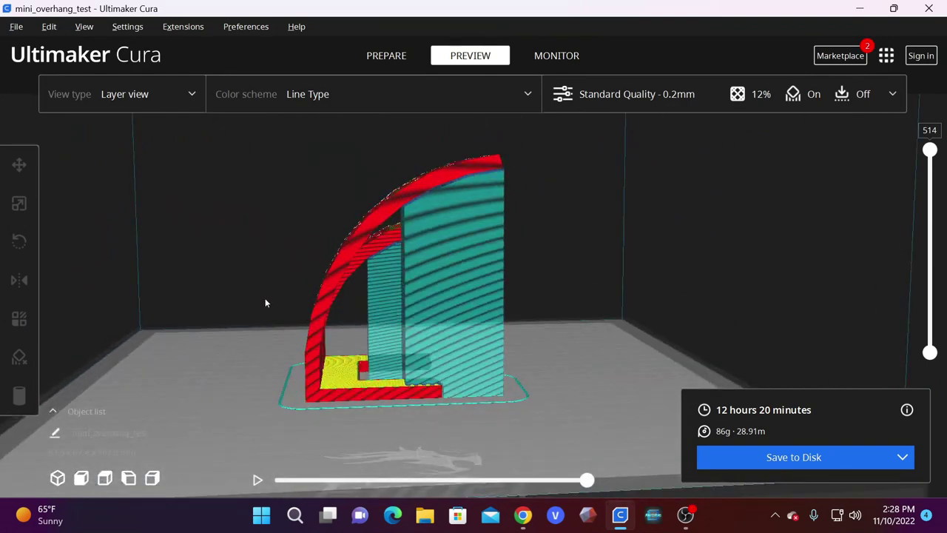
{"action": "right_click_drag", "start_coordinate": [473, 305], "coordinate": [412, 301]}
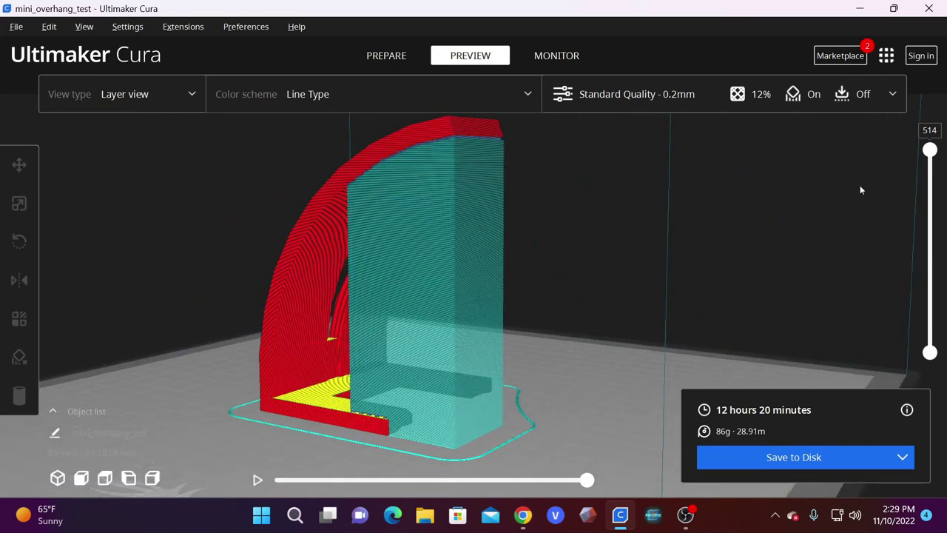
{"action": "left_click", "coordinate": [858, 94]}
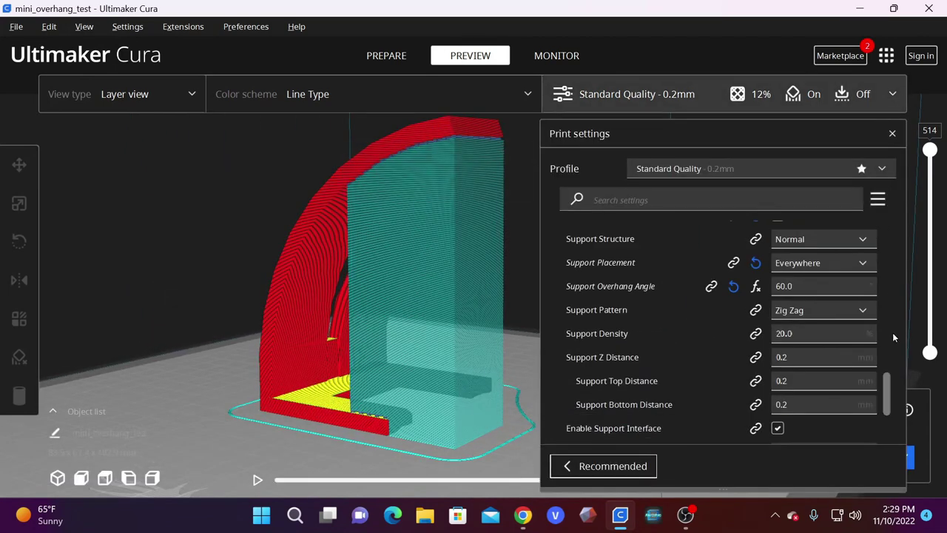
- Replace the 20.0 support density with 8 and re-slice, for a 9 h 49 min, 64 g estimate
{"action": "left_click", "coordinate": [802, 334]}
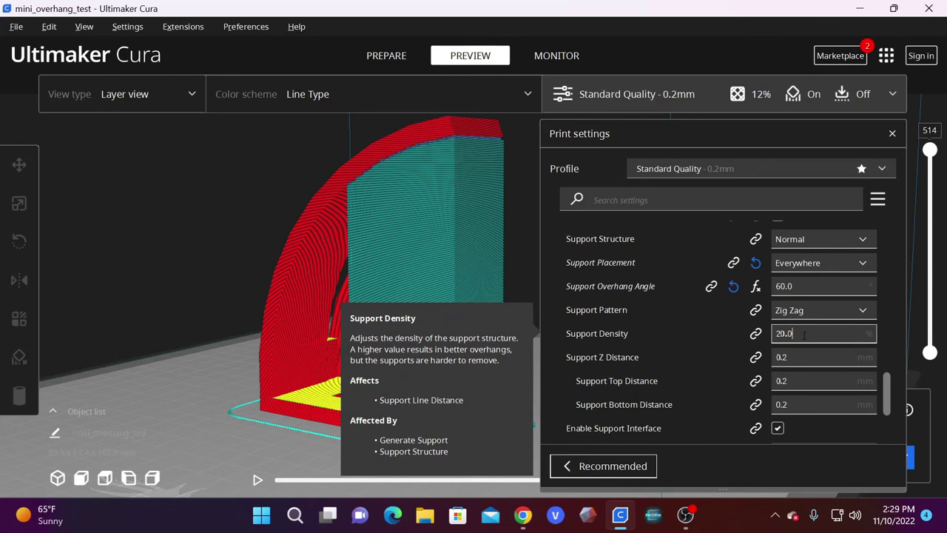
{"action": "left_click_drag", "start_coordinate": [804, 334], "coordinate": [766, 336]}
{"action": "type", "text": "8"}
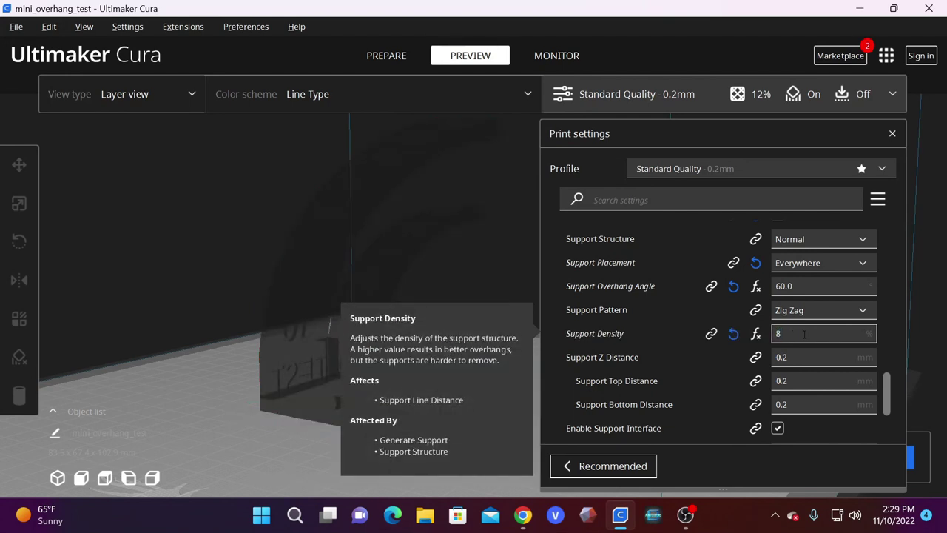
{"action": "left_click", "coordinate": [892, 133]}
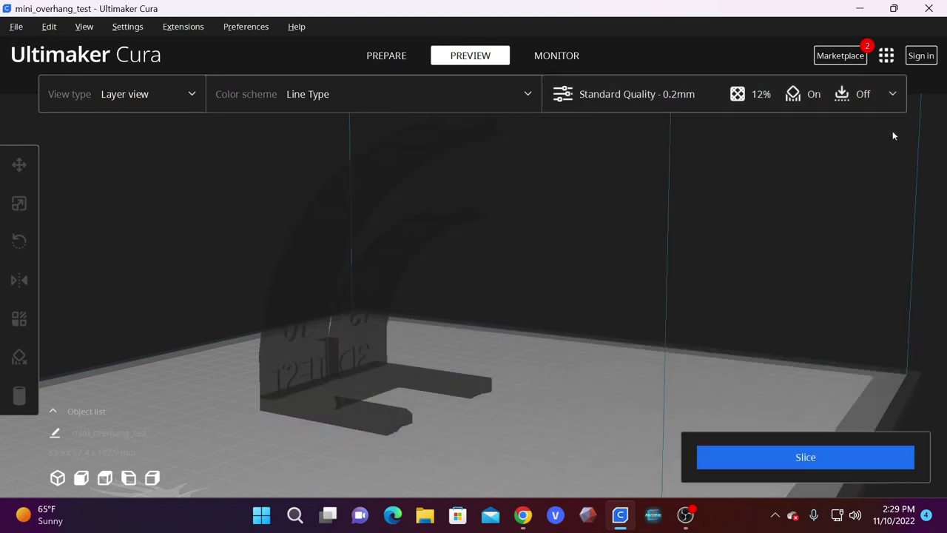
{"action": "left_click", "coordinate": [821, 458]}
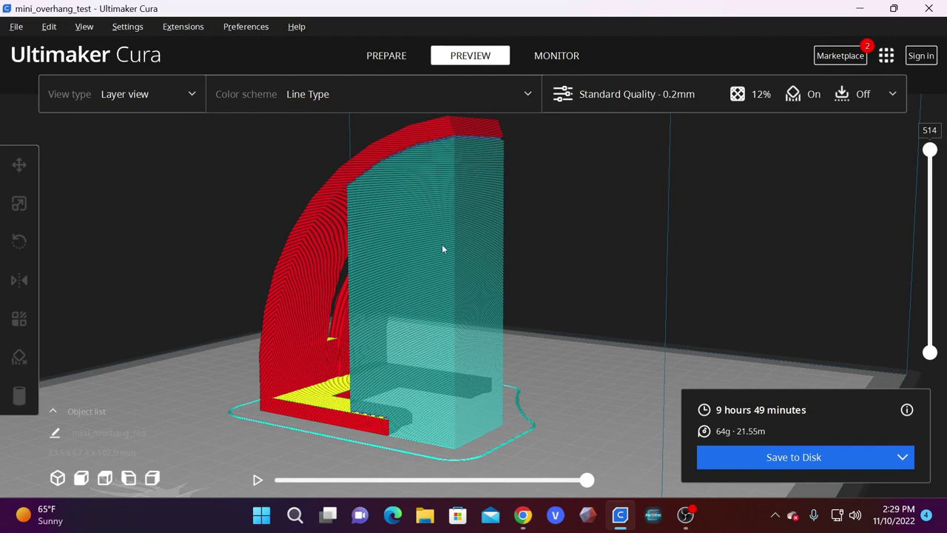
- Scrub the layer slider through layers 297, 157 and 258 and orbit to inspect the sparser 8% supports
{"action": "right_click_drag", "start_coordinate": [441, 250], "coordinate": [205, 321]}
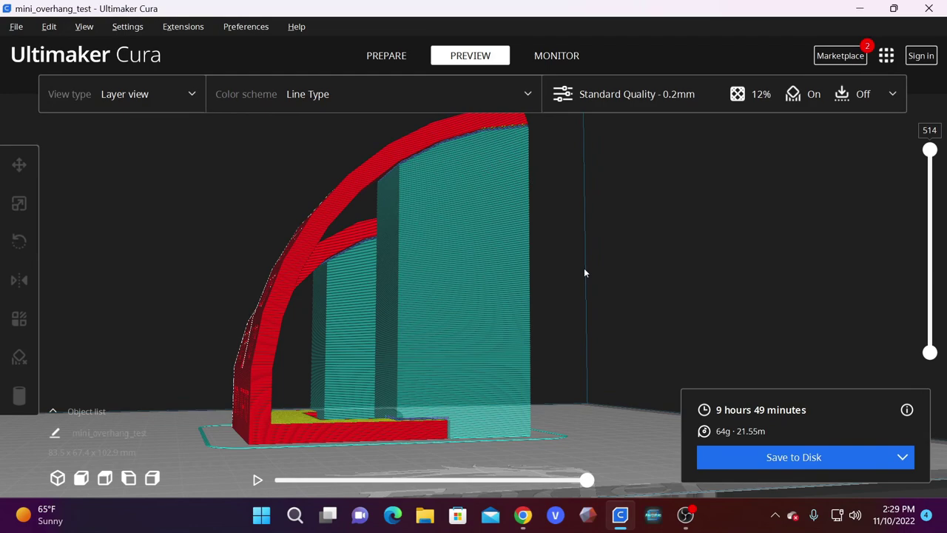
{"action": "right_click_drag", "start_coordinate": [570, 274], "coordinate": [558, 259]}
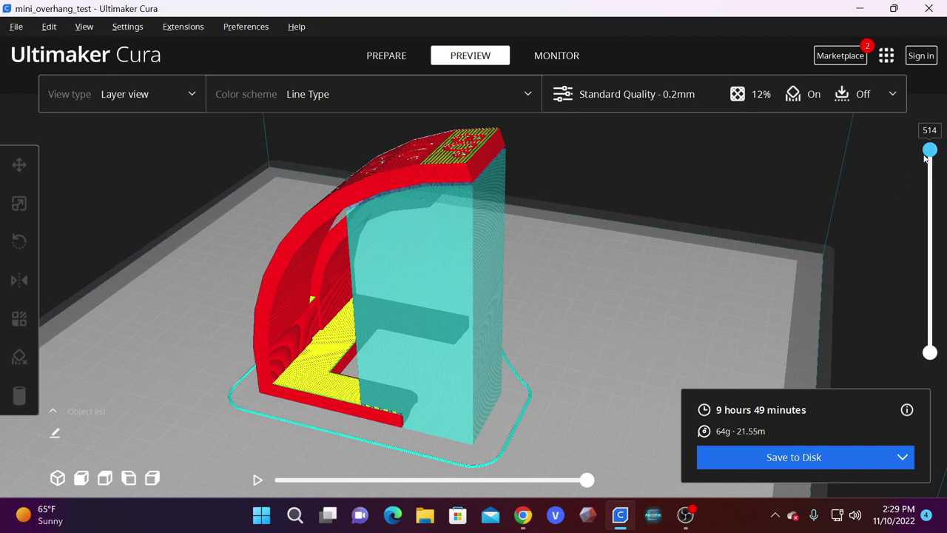
{"action": "left_click_drag", "start_coordinate": [928, 150], "coordinate": [926, 275]}
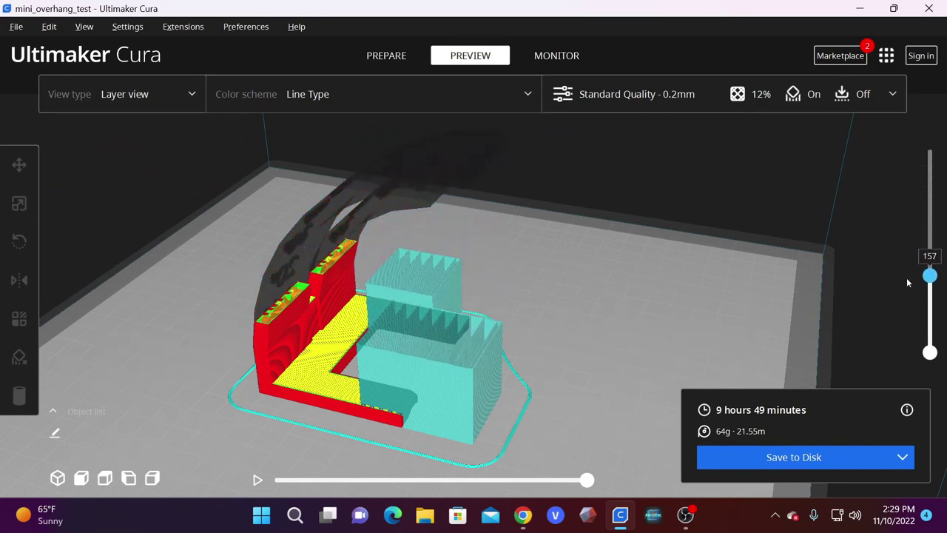
{"action": "right_click_drag", "start_coordinate": [666, 296], "coordinate": [567, 318]}
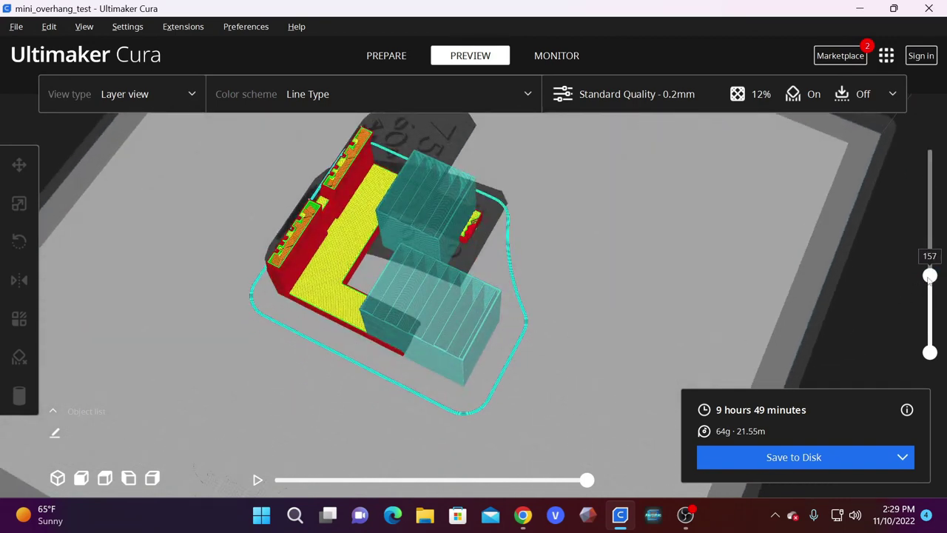
{"action": "left_click_drag", "start_coordinate": [930, 275], "coordinate": [924, 188]}
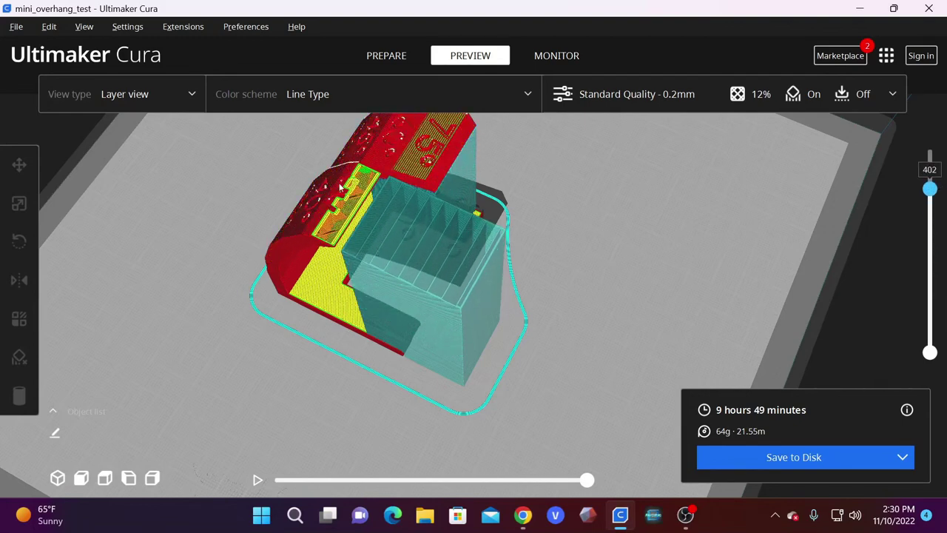
{"action": "left_click_drag", "start_coordinate": [931, 189], "coordinate": [943, 132]}
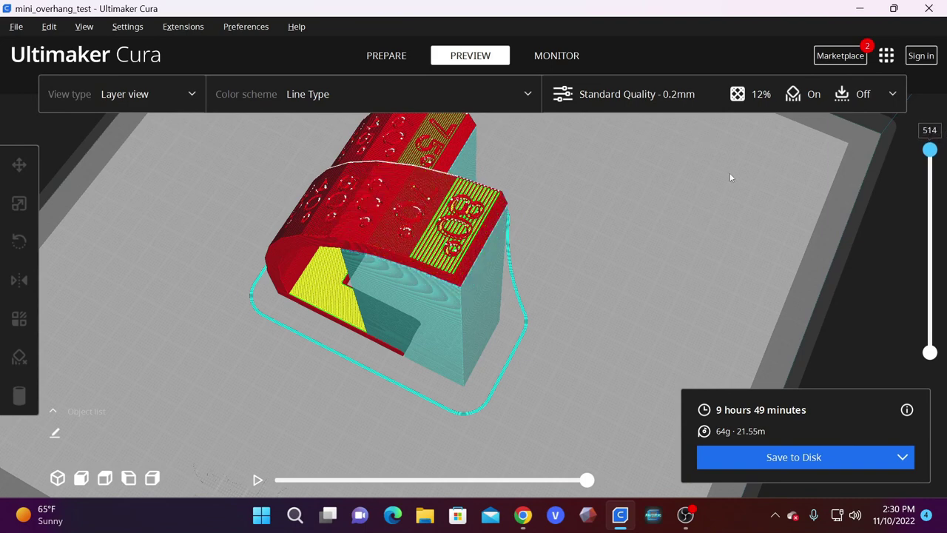
{"action": "right_click_drag", "start_coordinate": [730, 177], "coordinate": [577, 259]}
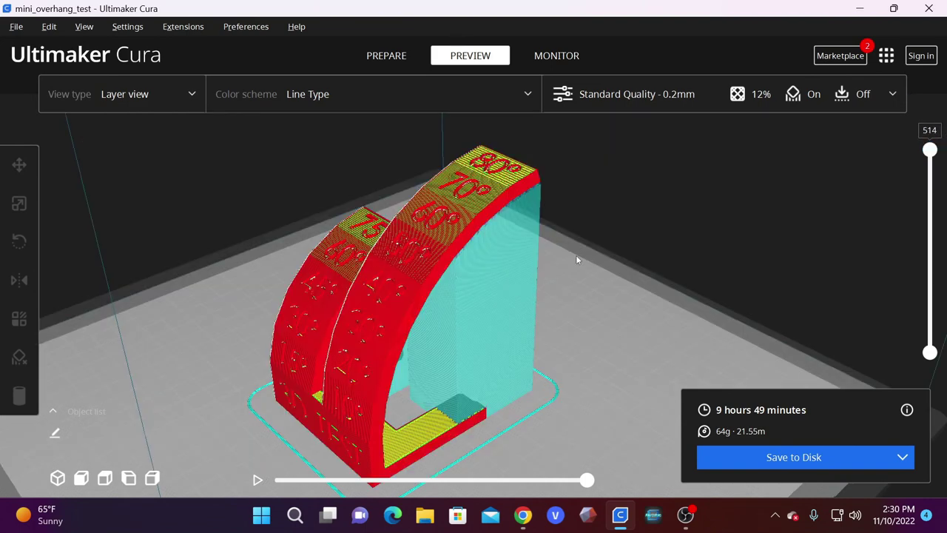
- Set Support Density to 14 and re-slice, giving 11 h 7 min and 75 g (25.18 m)
{"action": "left_click", "coordinate": [665, 94]}
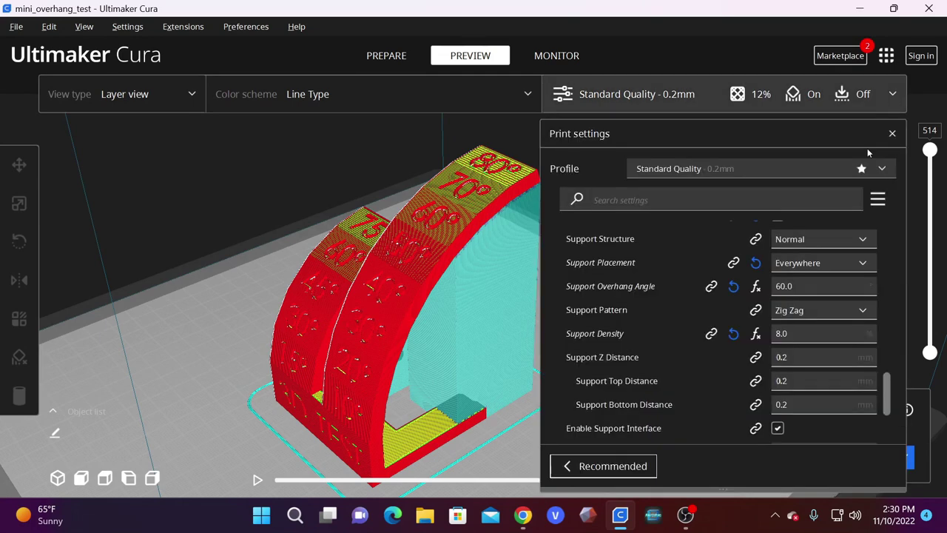
{"action": "key", "text": "BackSpace"}
{"action": "key", "text": "BackSpace"}
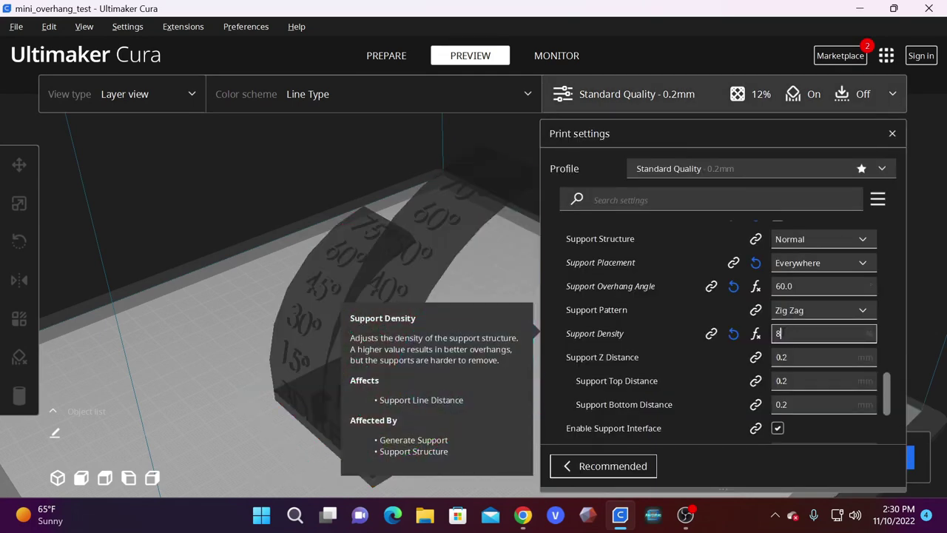
{"action": "type", "text": "14"}
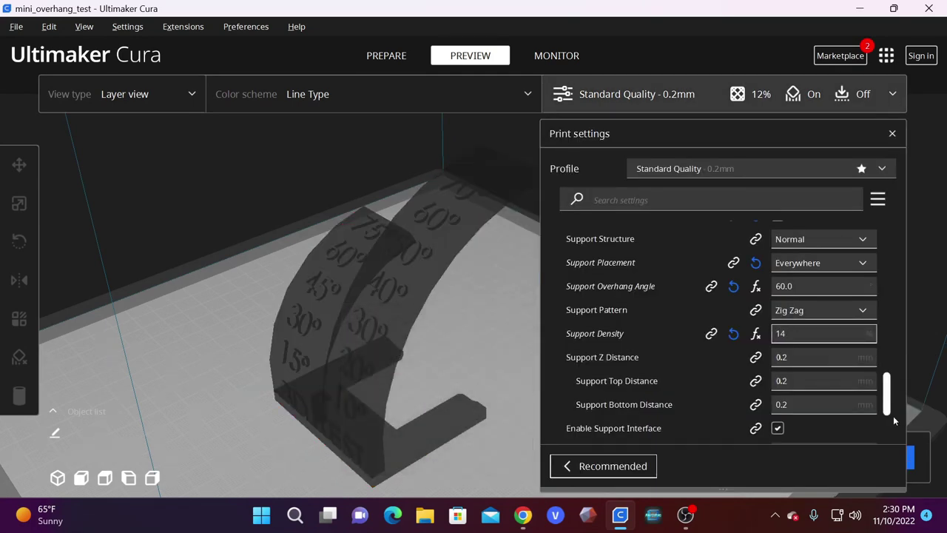
{"action": "left_click", "coordinate": [915, 462]}
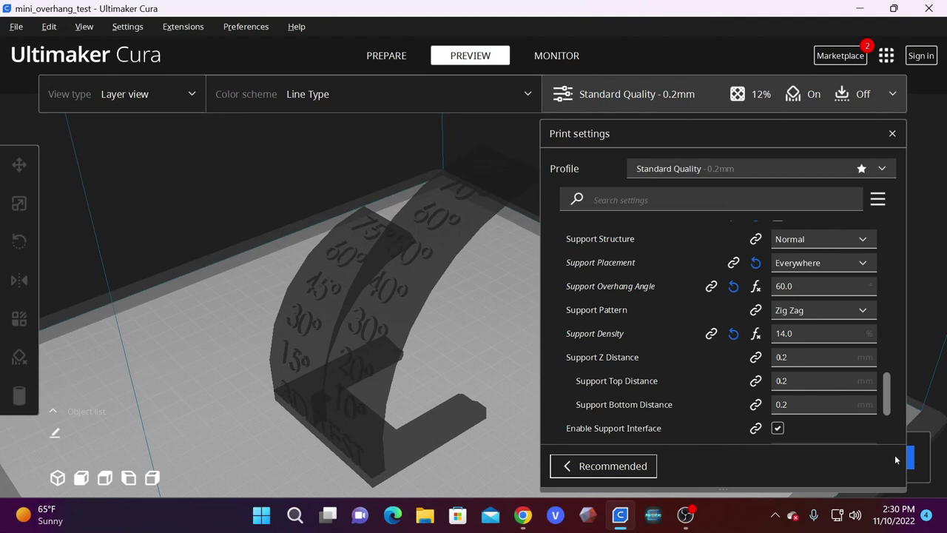
{"action": "left_click", "coordinate": [908, 458]}
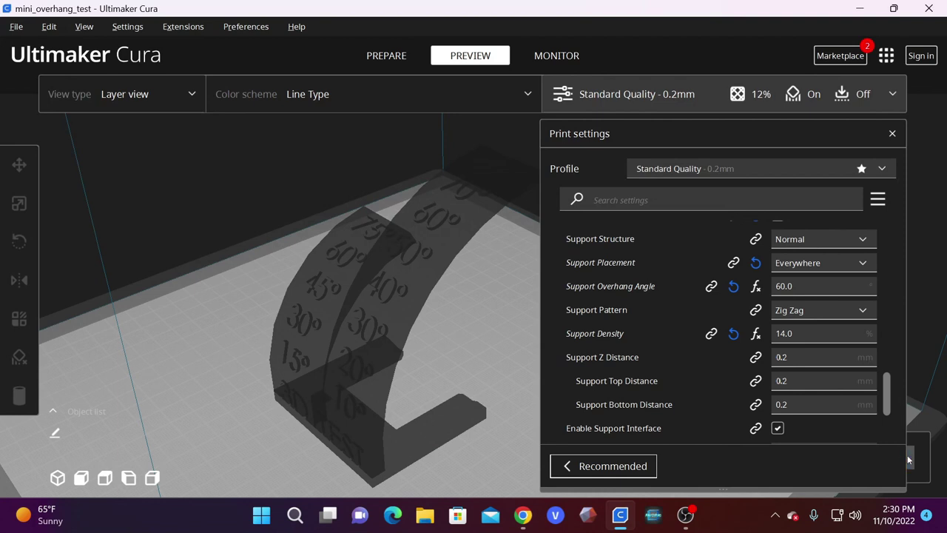
{"action": "left_click", "coordinate": [892, 134]}
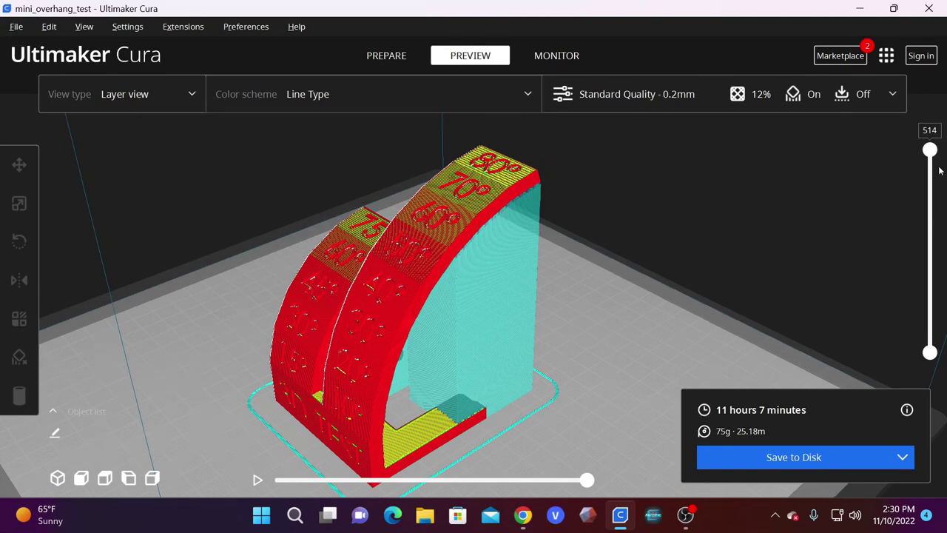
- Peel back the top layers and orbit to inspect the 14% Zig Zag supports, then reopen print settings
{"action": "left_click_drag", "start_coordinate": [929, 150], "coordinate": [929, 239]}
{"action": "right_click_drag", "start_coordinate": [615, 267], "coordinate": [388, 271]}
{"action": "left_click_drag", "start_coordinate": [929, 239], "coordinate": [908, 110]}
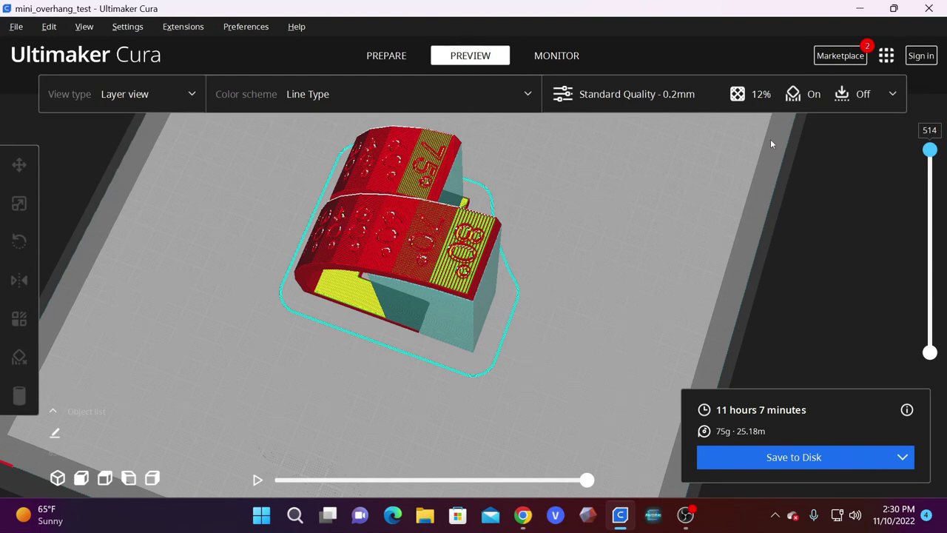
{"action": "right_click_drag", "start_coordinate": [770, 139], "coordinate": [592, 225]}
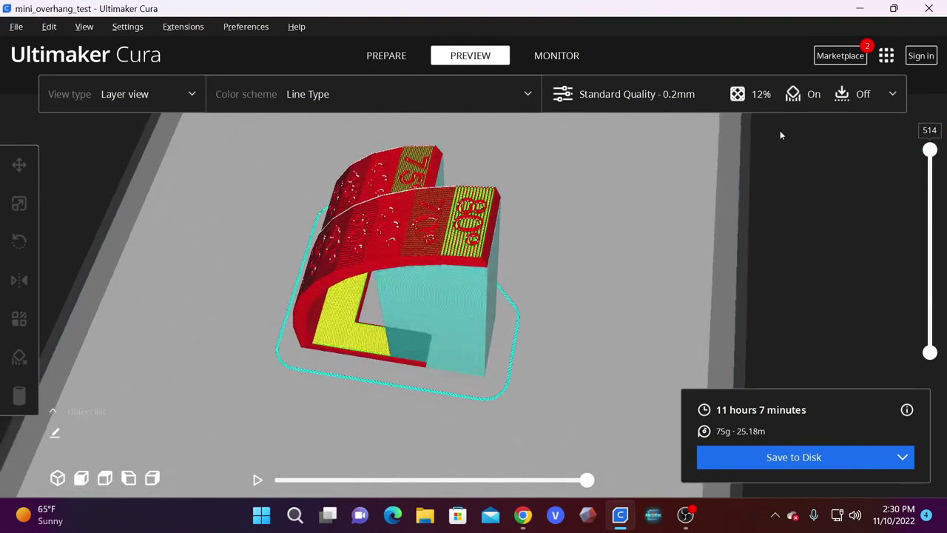
{"action": "left_click", "coordinate": [895, 91]}
{"action": "mouse_move", "coordinate": [652, 330]}
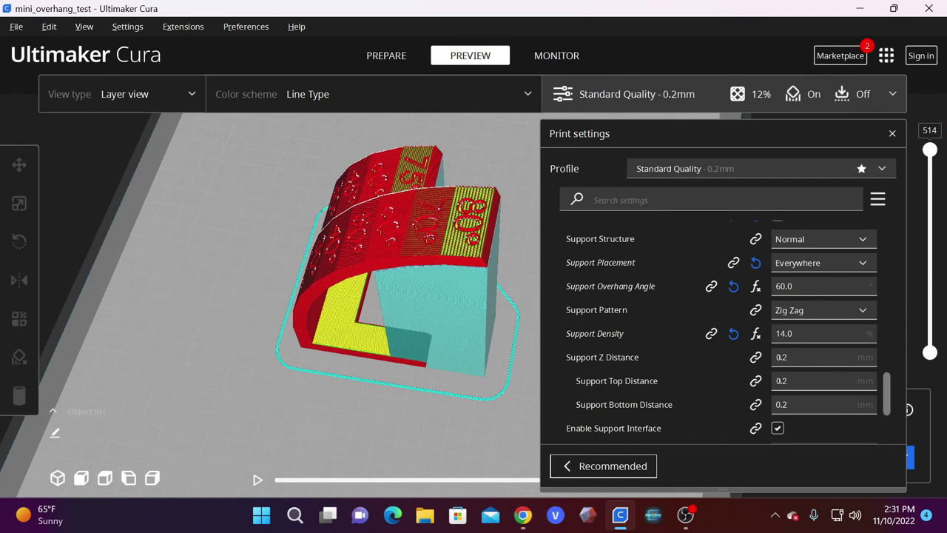
- Change the Support Pattern to Lines and re-slice, estimating 12 h 4 min and 69 g (23.26 m)
{"action": "left_click", "coordinate": [865, 311]}
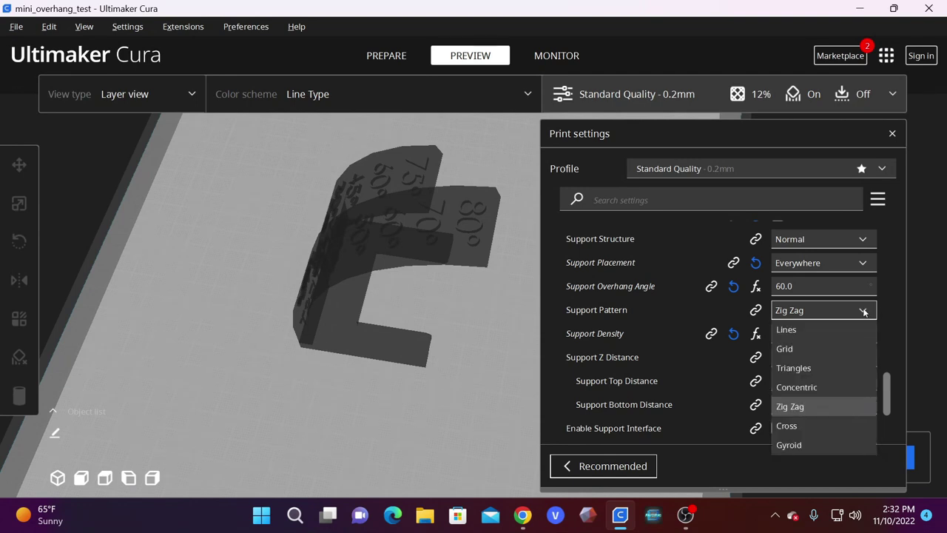
{"action": "left_click", "coordinate": [799, 332]}
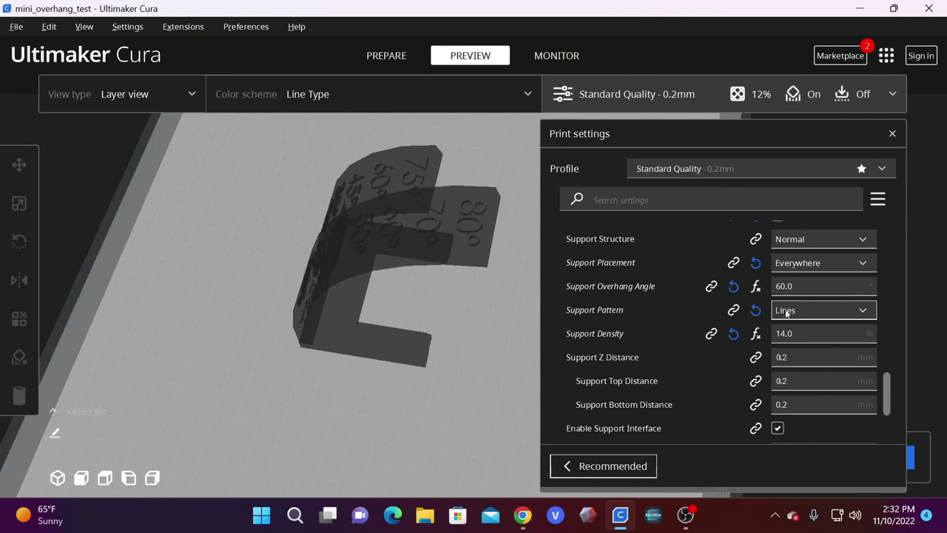
{"action": "left_click", "coordinate": [892, 134]}
{"action": "left_click", "coordinate": [827, 460]}
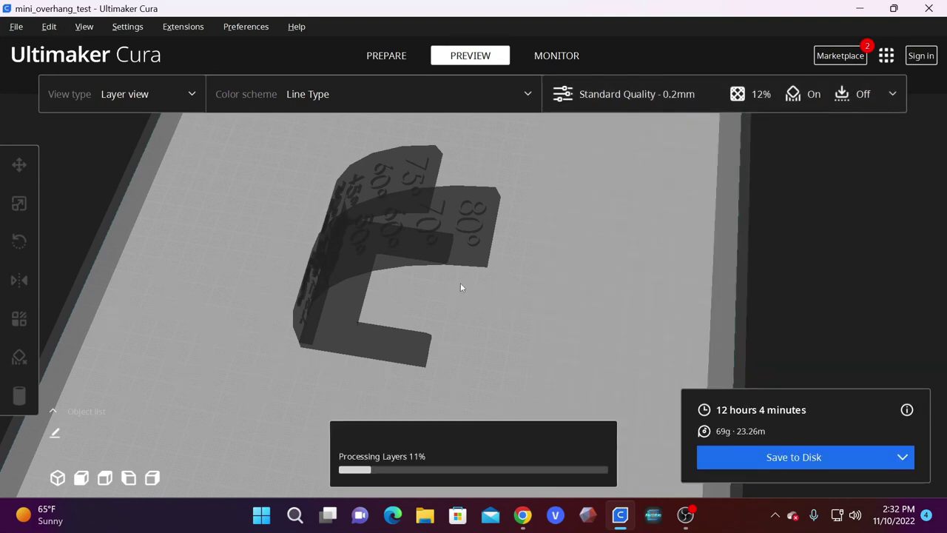
- Orbit and cut the layer view to 445, then 218, to inspect the Lines supports
{"action": "right_click_drag", "start_coordinate": [577, 311], "coordinate": [510, 316]}
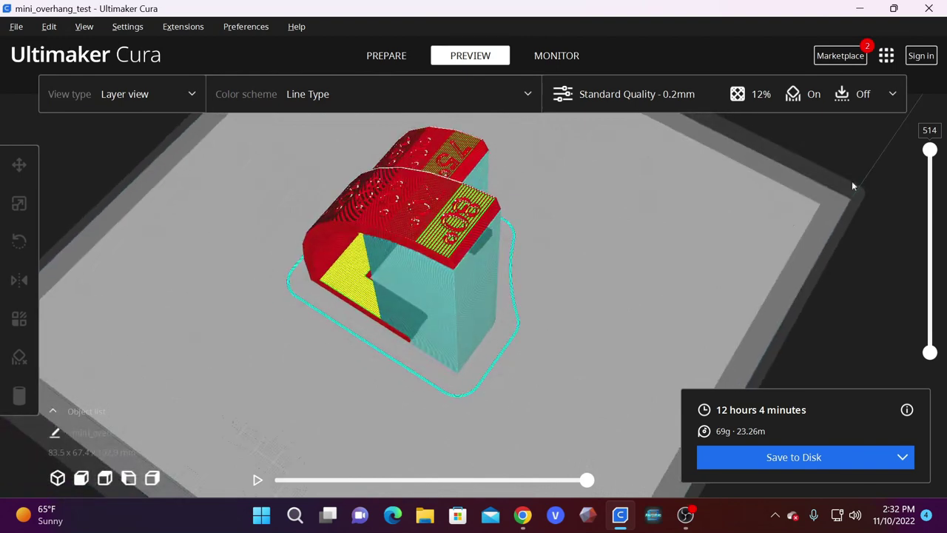
{"action": "left_click_drag", "start_coordinate": [929, 151], "coordinate": [929, 251]}
{"action": "right_click_drag", "start_coordinate": [651, 347], "coordinate": [622, 267]}
- Switch the Support Pattern back to Zig Zag and re-slice
{"action": "left_click", "coordinate": [892, 94]}
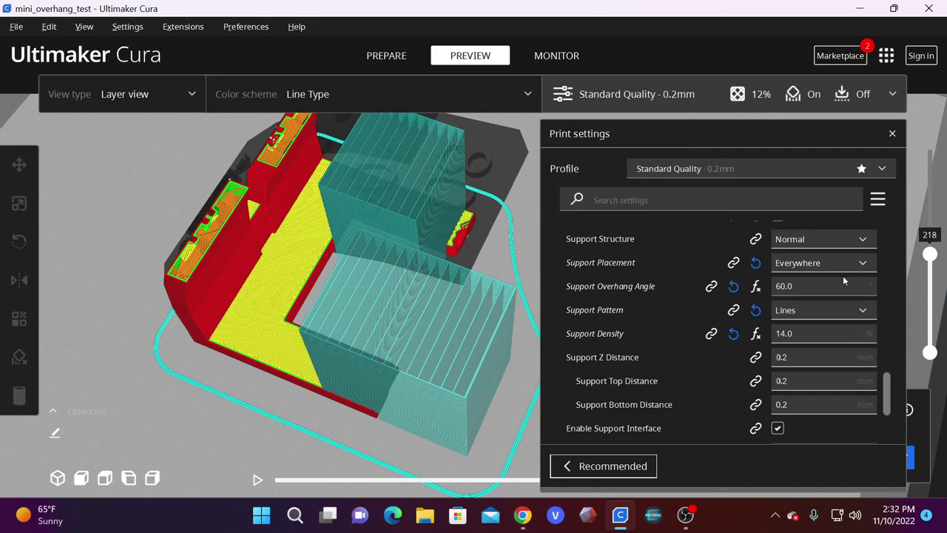
{"action": "left_click", "coordinate": [810, 314]}
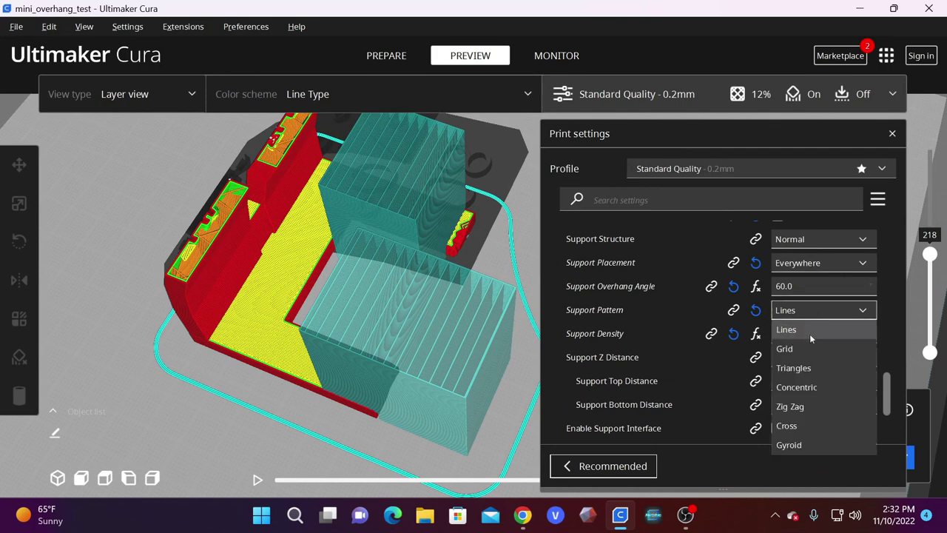
{"action": "left_click", "coordinate": [806, 406]}
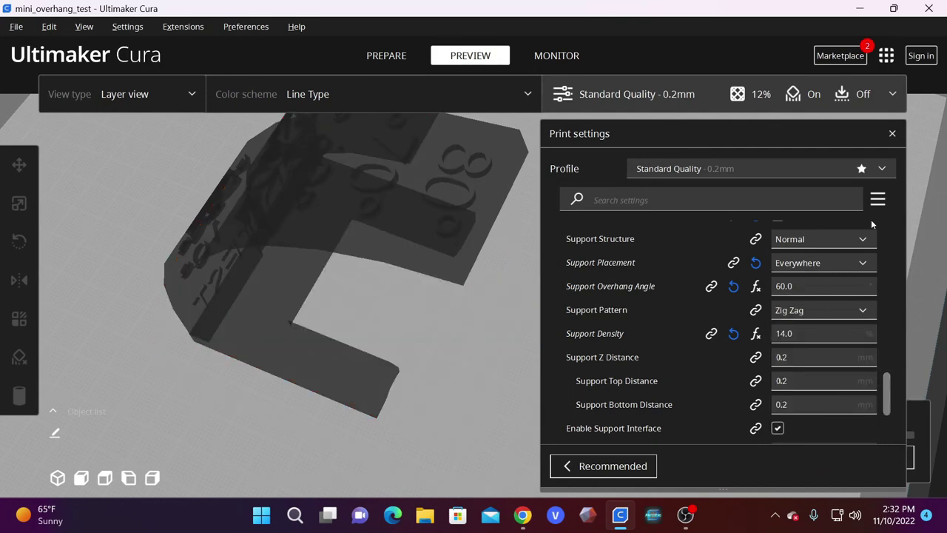
{"action": "left_click", "coordinate": [892, 134]}
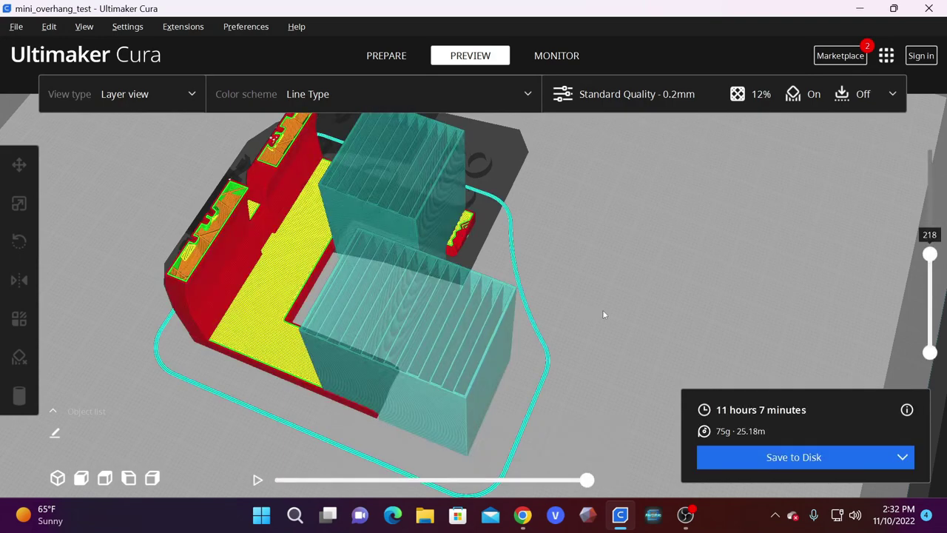
- Zoom in on the teal support block, step through the lower layers, and reopen print settings
{"action": "right_click_drag", "start_coordinate": [602, 296], "coordinate": [514, 328]}
{"action": "scroll", "coordinate": [397, 317], "scroll_direction": "up", "scroll_amount": 3}
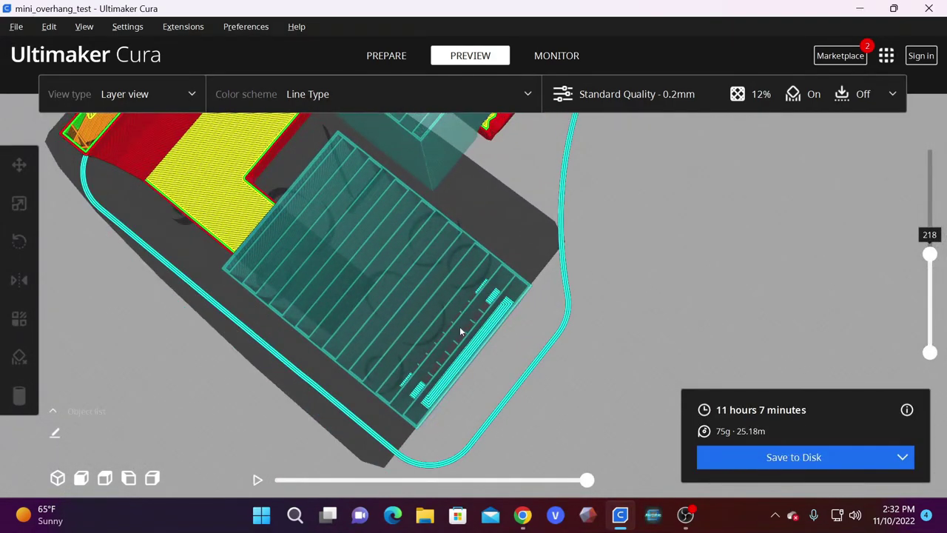
{"action": "scroll", "coordinate": [461, 329], "scroll_direction": "up", "scroll_amount": 1}
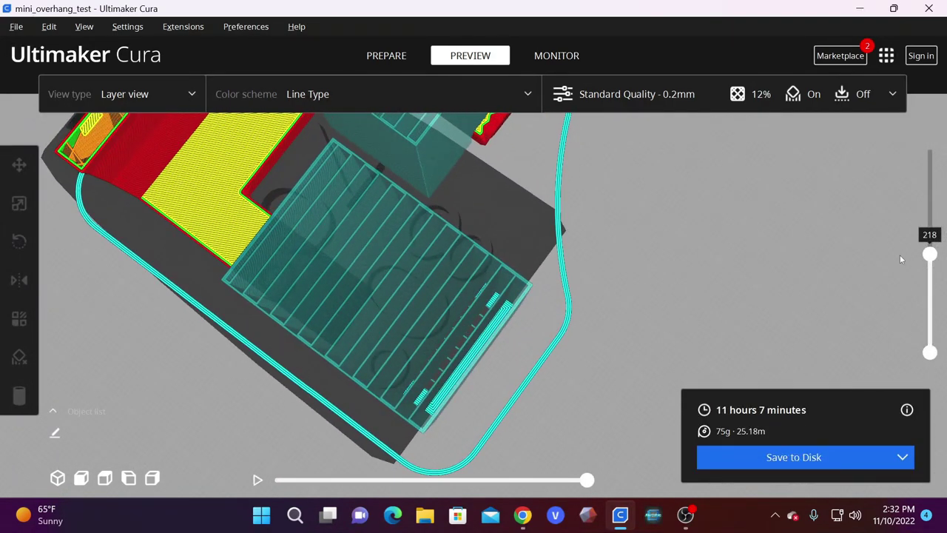
{"action": "left_click_drag", "start_coordinate": [929, 254], "coordinate": [930, 148]}
{"action": "left_click", "coordinate": [892, 94]}
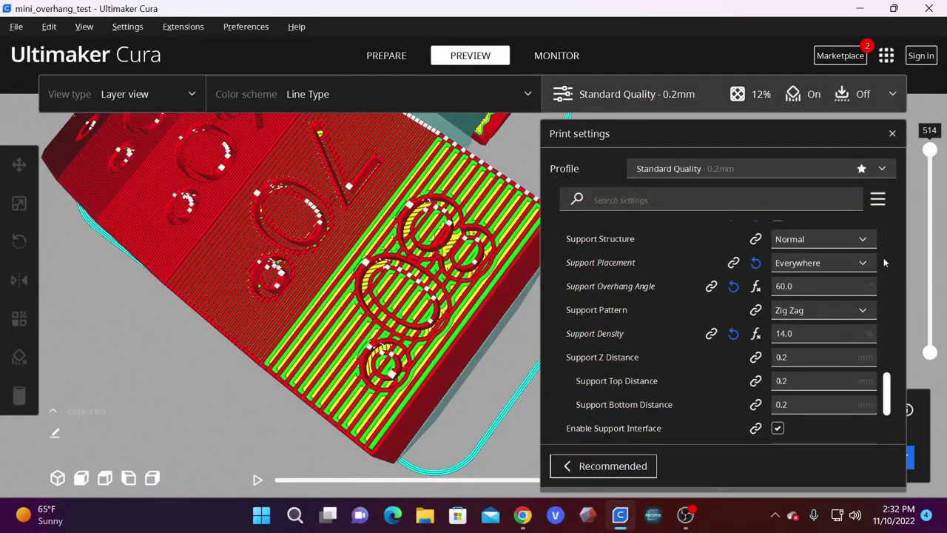
{"action": "left_click", "coordinate": [813, 311]}
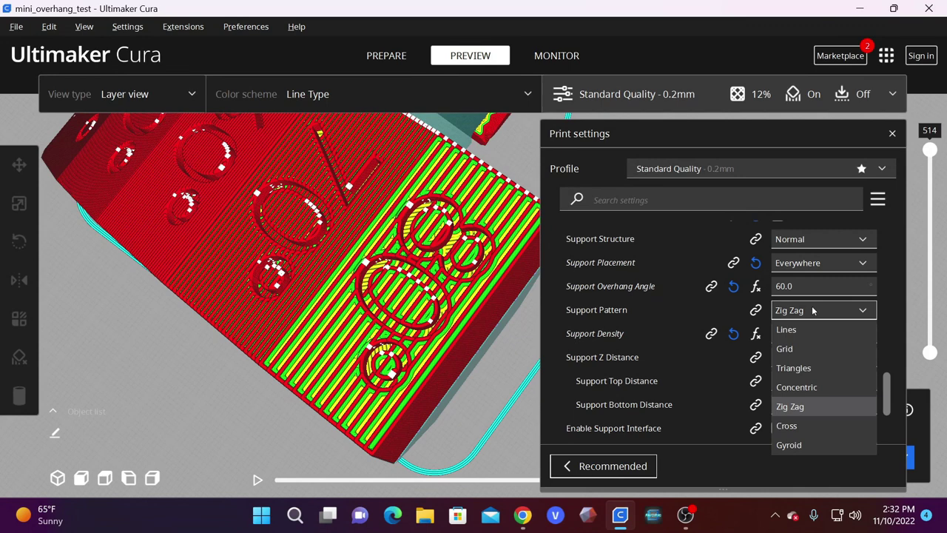
{"action": "left_click", "coordinate": [805, 346]}
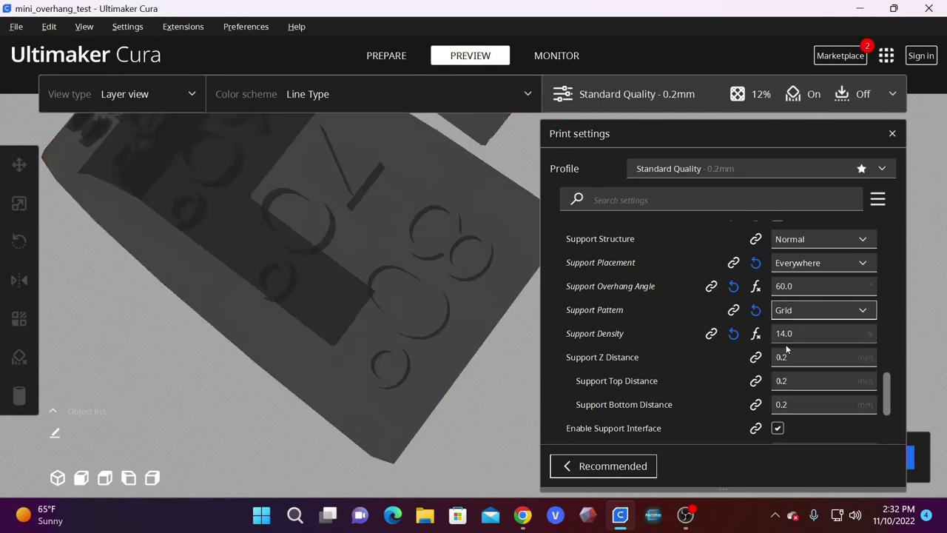
{"action": "left_click", "coordinate": [892, 134]}
{"action": "left_click", "coordinate": [863, 457]}
{"action": "scroll", "coordinate": [651, 280], "scroll_direction": "down", "scroll_amount": 3}
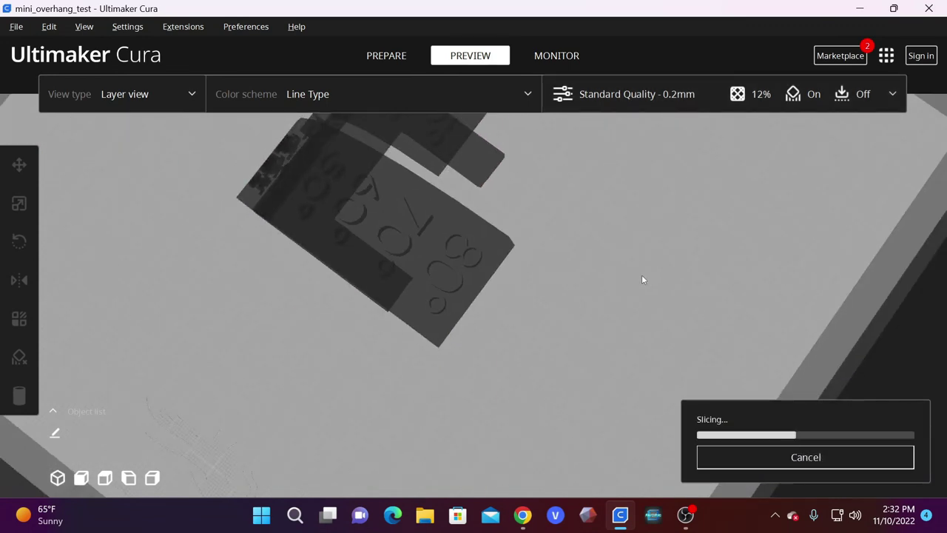
{"action": "right_click_drag", "start_coordinate": [641, 275], "coordinate": [702, 239]}
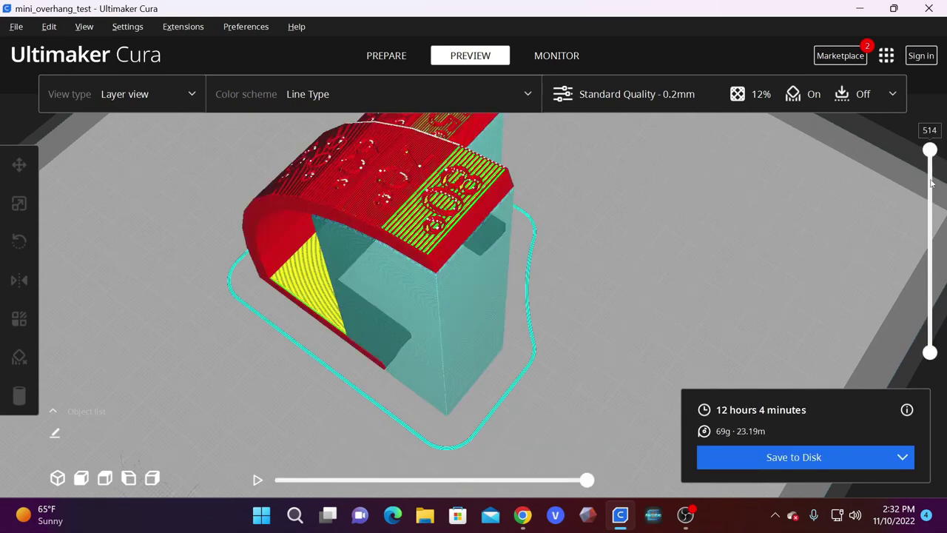
{"action": "left_click_drag", "start_coordinate": [930, 153], "coordinate": [635, 244]}
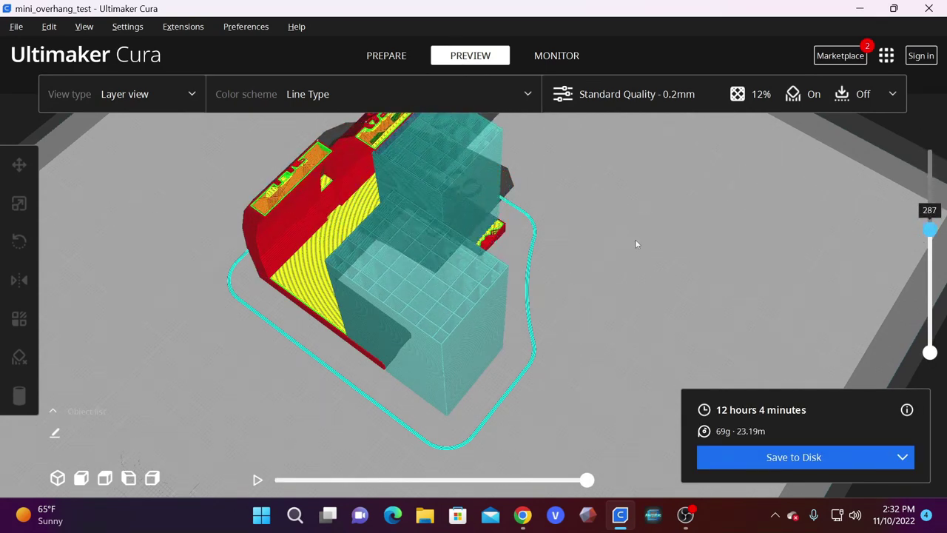
{"action": "right_click_drag", "start_coordinate": [635, 244], "coordinate": [488, 270]}
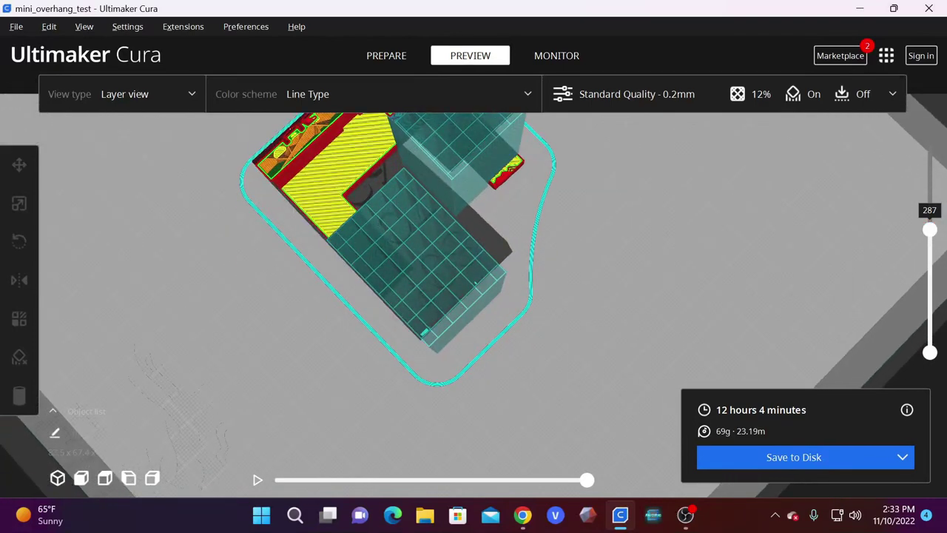
{"action": "left_click_drag", "start_coordinate": [930, 229], "coordinate": [946, 163]}
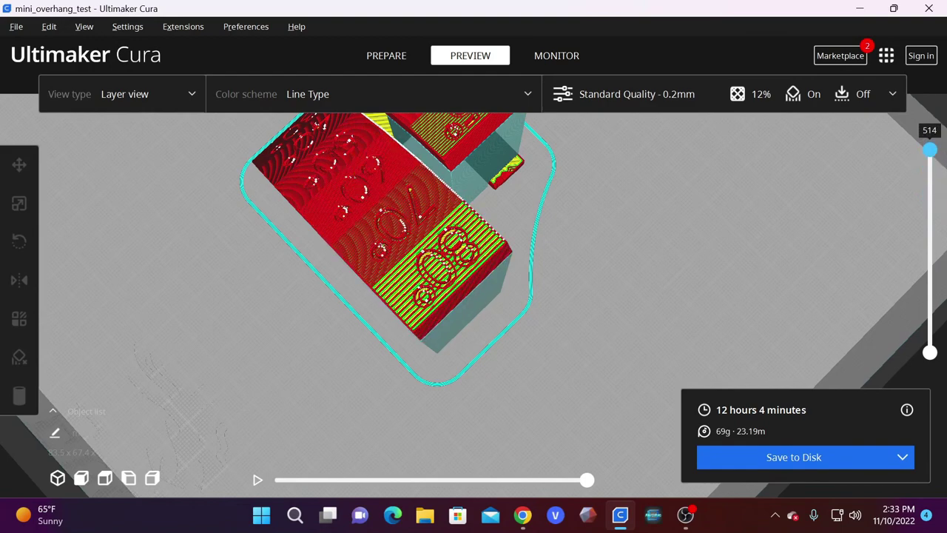
{"action": "right_click_drag", "start_coordinate": [562, 318], "coordinate": [495, 243]}
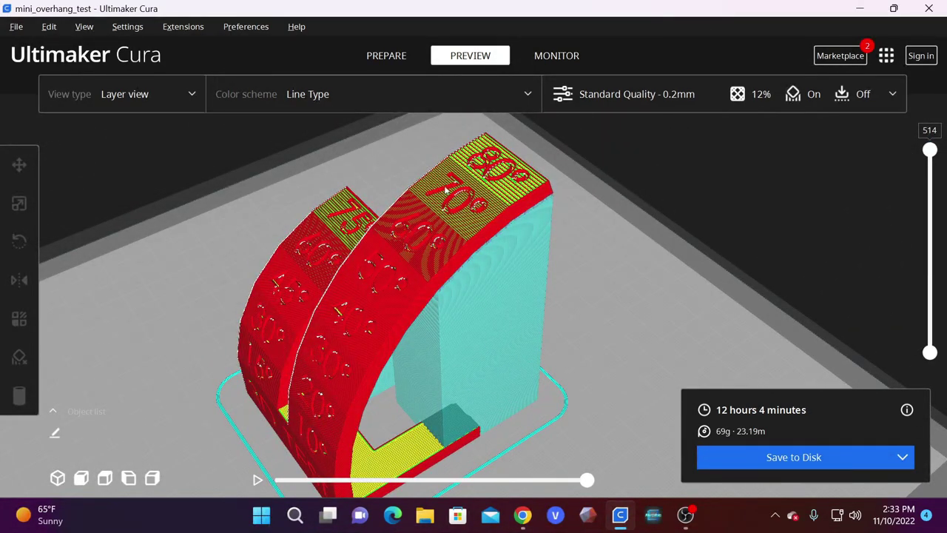
{"action": "right_click_drag", "start_coordinate": [515, 255], "coordinate": [461, 255]}
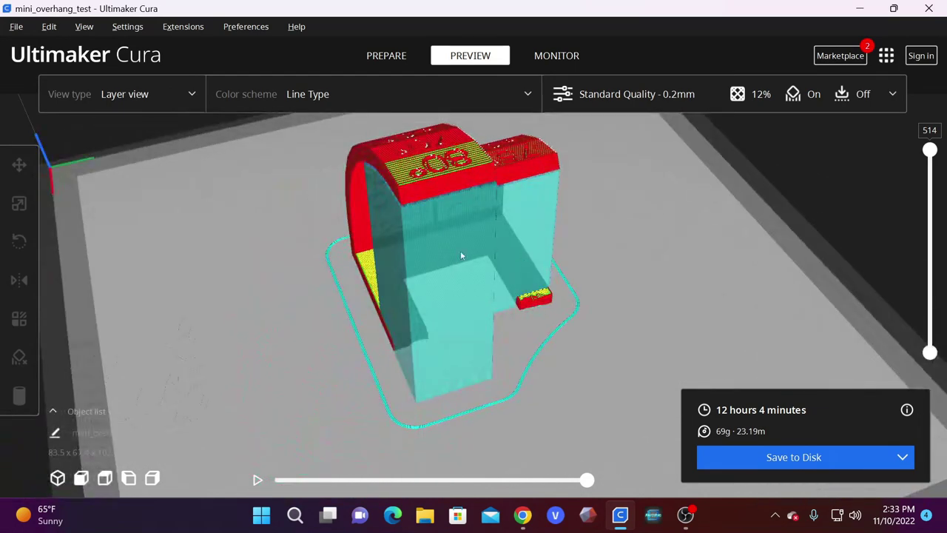
{"action": "left_click_drag", "start_coordinate": [929, 150], "coordinate": [862, 134]}
- Set Support Density to 20% and re-slice, giving 13 h 56 min and 79 g (26.58 m)
{"action": "left_click", "coordinate": [878, 97]}
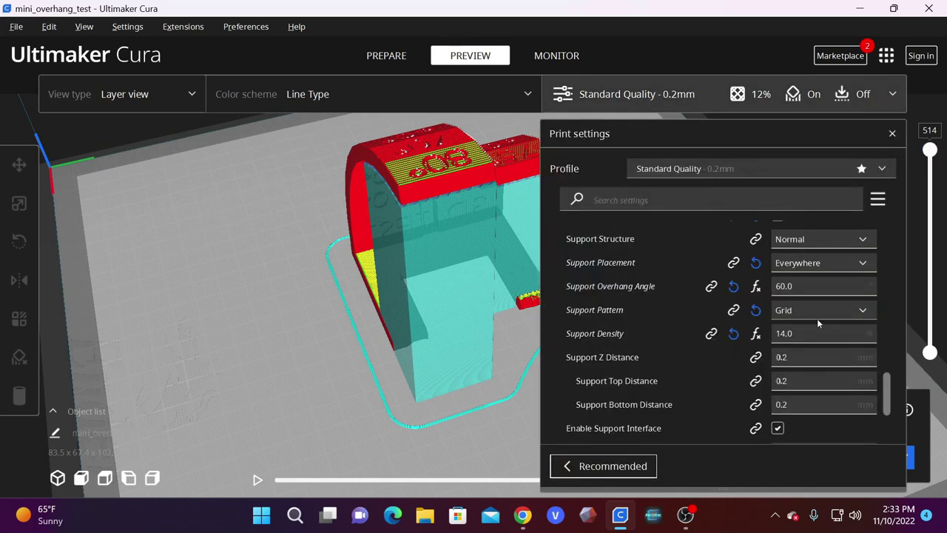
{"action": "left_click", "coordinate": [892, 95]}
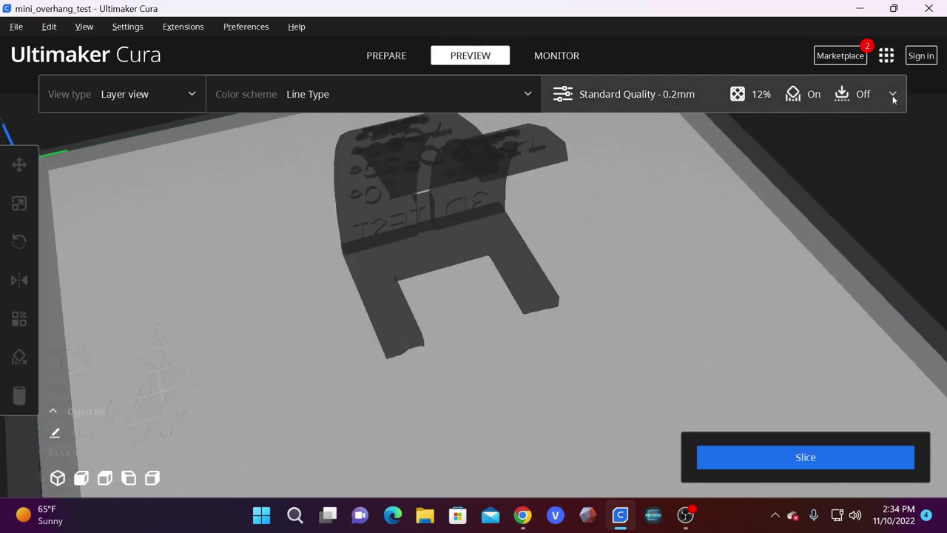
{"action": "left_click", "coordinate": [892, 96]}
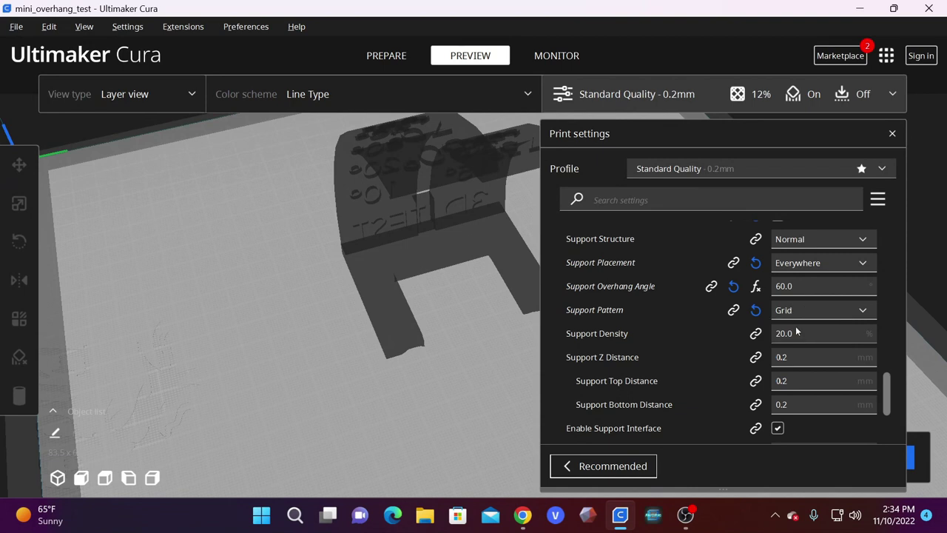
{"action": "mouse_move", "coordinate": [794, 337]}
{"action": "left_click", "coordinate": [892, 133]}
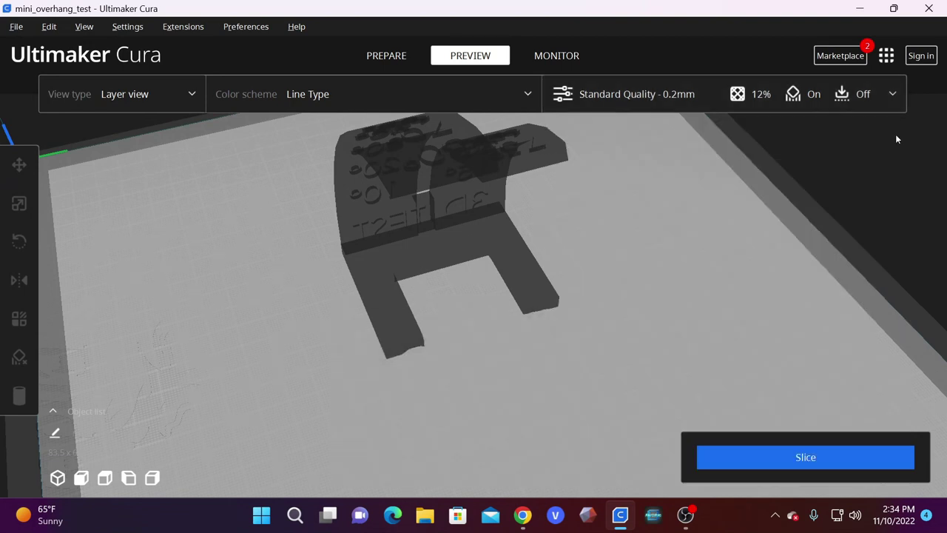
{"action": "left_click", "coordinate": [851, 461]}
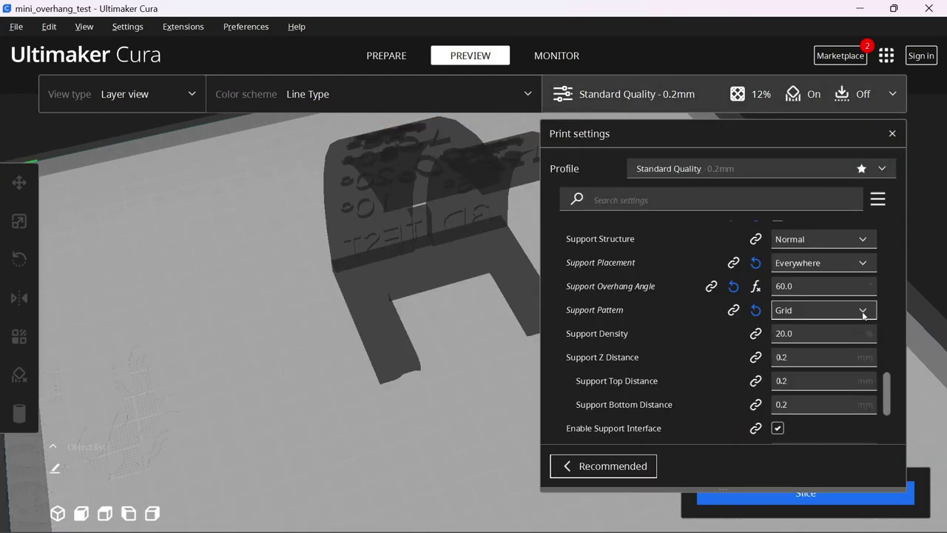
{"action": "left_click", "coordinate": [862, 310]}
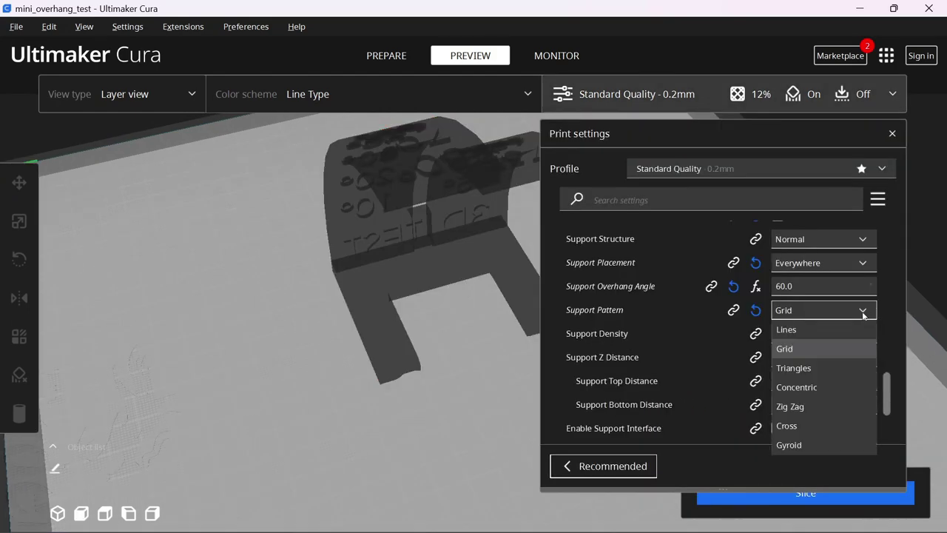
- Choose Lines as the support pattern, re-slice to 11 h 42 min and 79 g, and orbit to inspect
{"action": "left_click", "coordinate": [792, 330]}
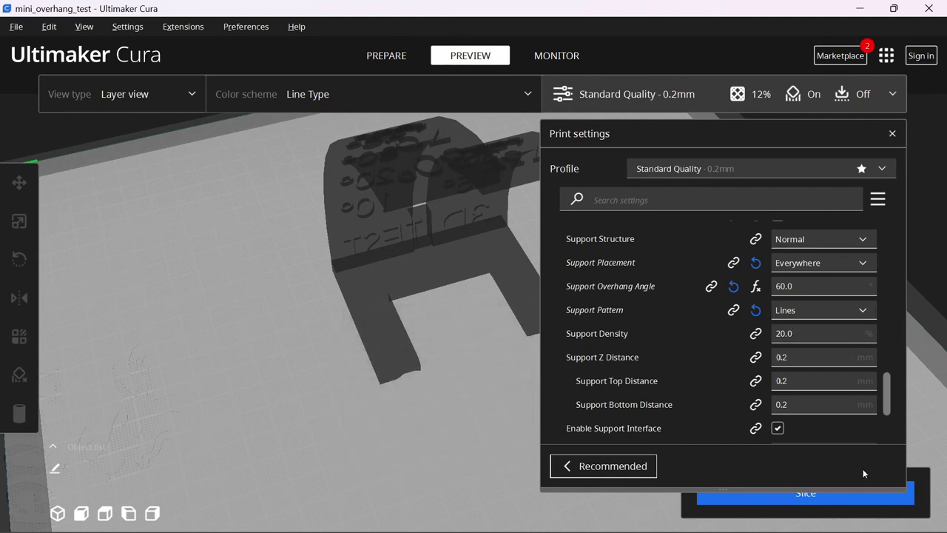
{"action": "left_click", "coordinate": [892, 133]}
{"action": "left_click", "coordinate": [818, 493]}
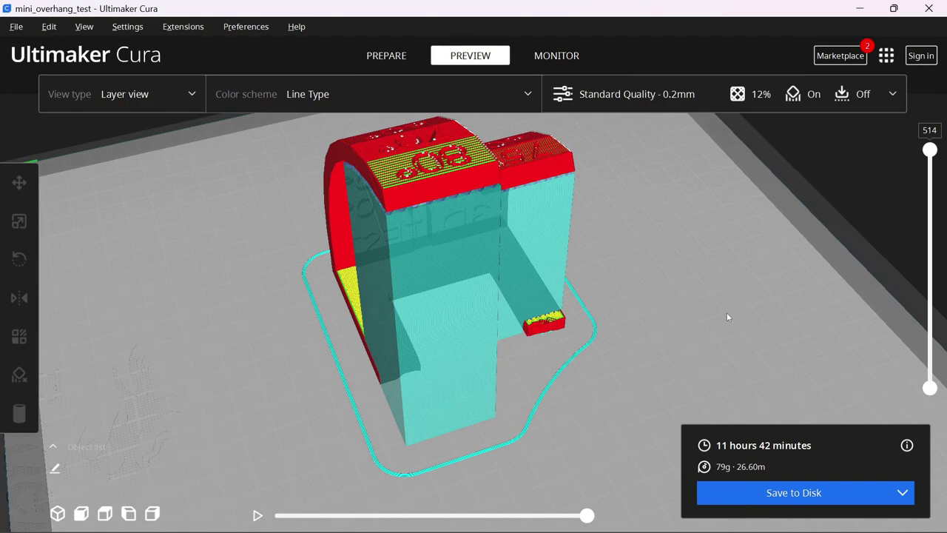
{"action": "right_click_drag", "start_coordinate": [597, 303], "coordinate": [526, 272]}
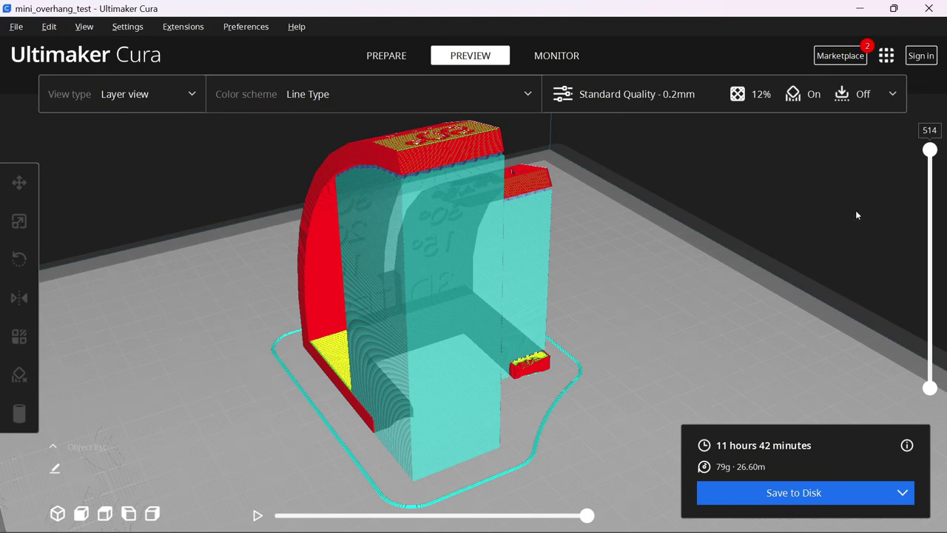
- Check the support pattern list in print settings and close it, keeping Lines
{"action": "left_click", "coordinate": [880, 102]}
{"action": "left_click", "coordinate": [822, 310]}
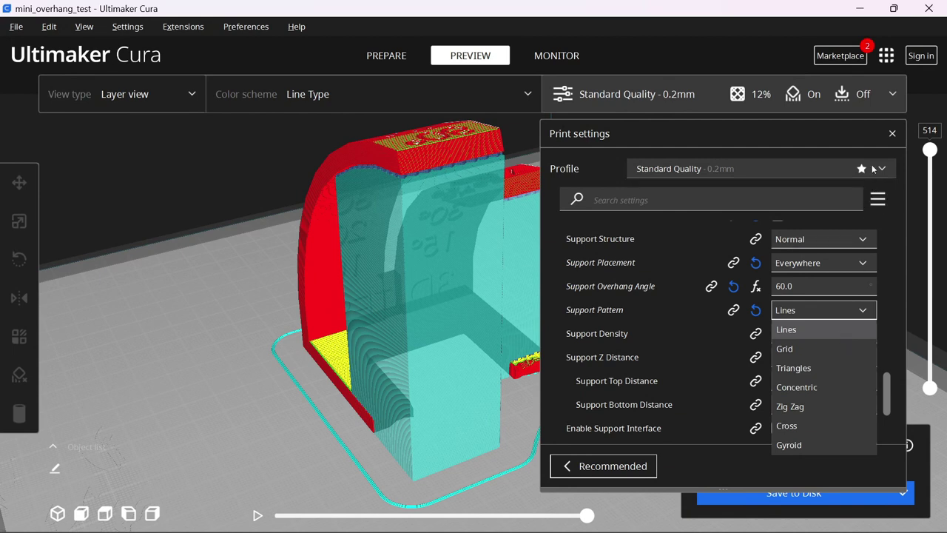
{"action": "left_click", "coordinate": [862, 135]}
{"action": "left_click", "coordinate": [892, 135]}
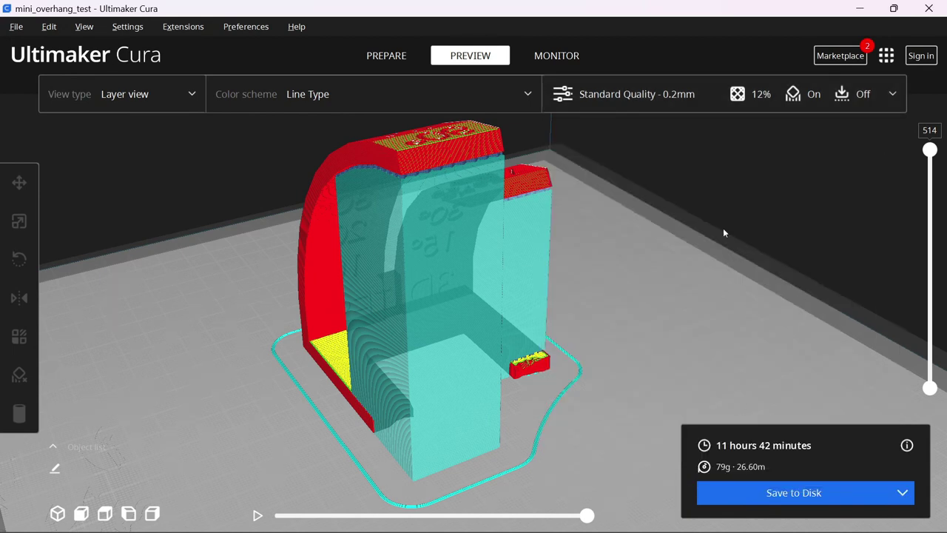
- Switch the Support Pattern to Zig Zag, then back to Lines, clearing the slice
{"action": "left_click", "coordinate": [882, 98]}
{"action": "left_click", "coordinate": [812, 313]}
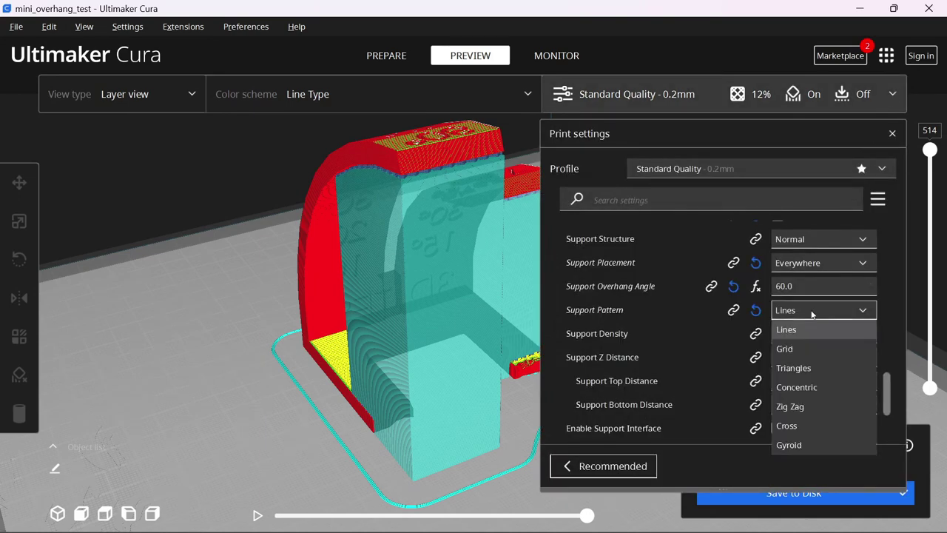
{"action": "left_click", "coordinate": [803, 409]}
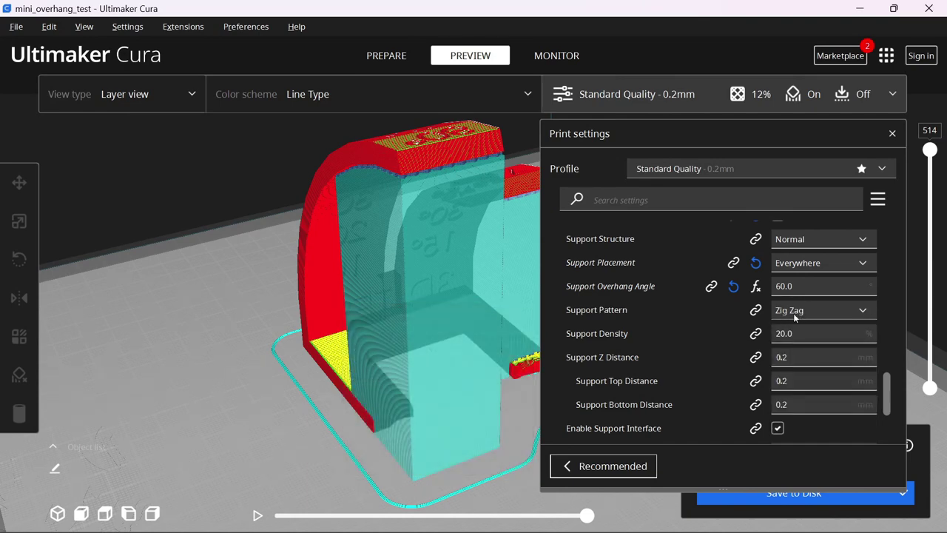
{"action": "left_click", "coordinate": [793, 313]}
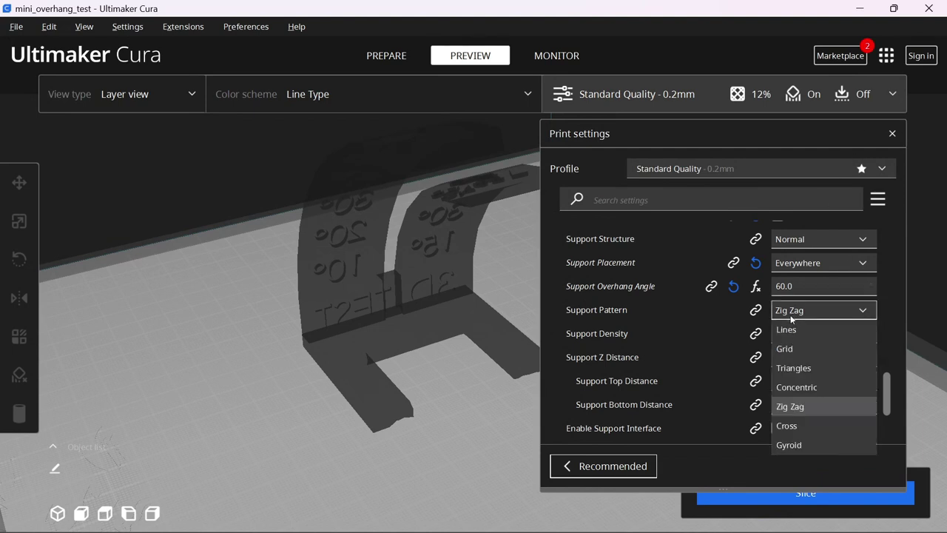
{"action": "left_click", "coordinate": [784, 331]}
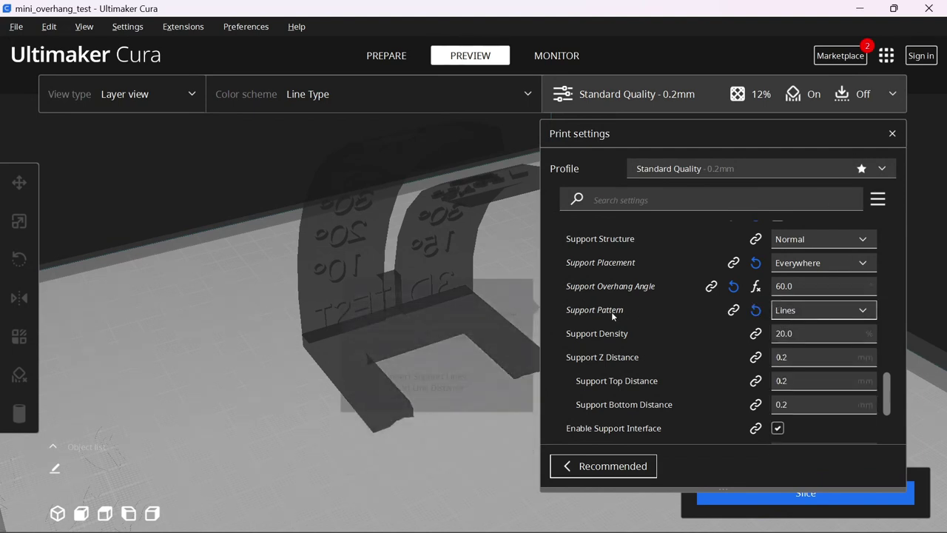
{"action": "mouse_move", "coordinate": [611, 311]}
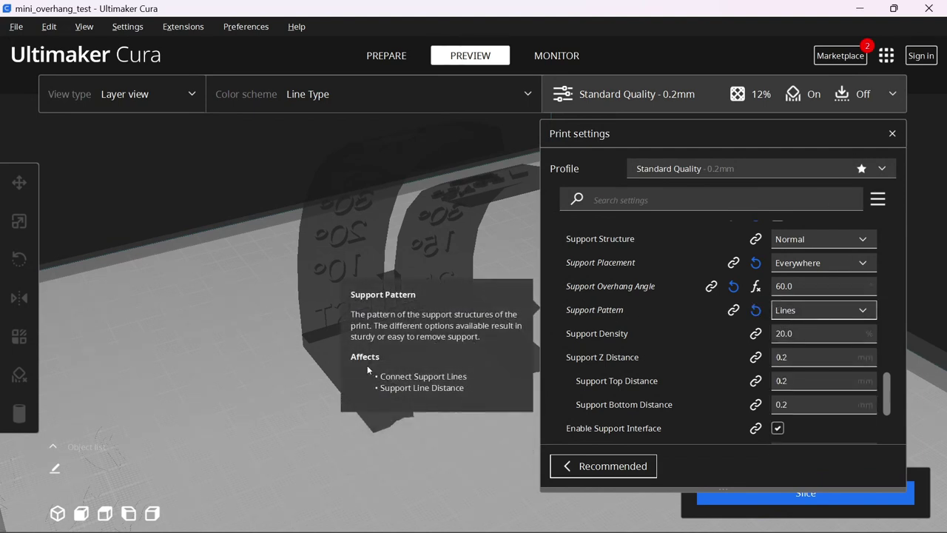
{"action": "scroll", "coordinate": [322, 301], "scroll_direction": "down", "scroll_amount": 3}
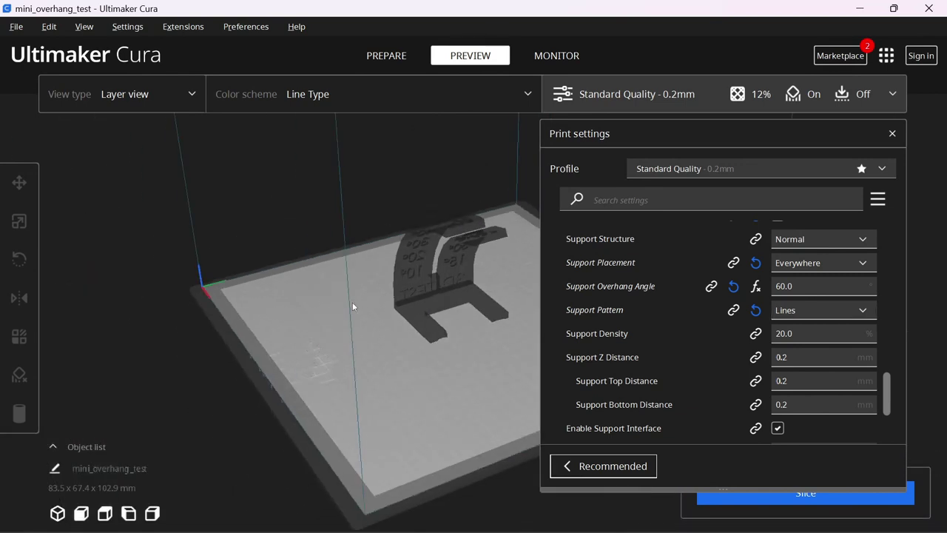
- Try a support density of 8%, keeping the Lines support pattern
{"action": "right_click_drag", "start_coordinate": [352, 302], "coordinate": [290, 324]}
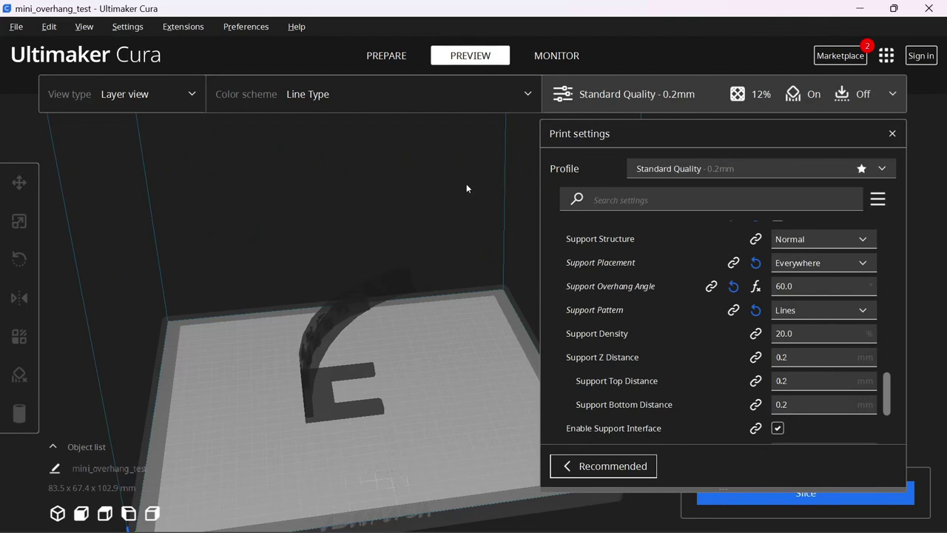
{"action": "left_click", "coordinate": [851, 333]}
{"action": "type", "text": "8"}
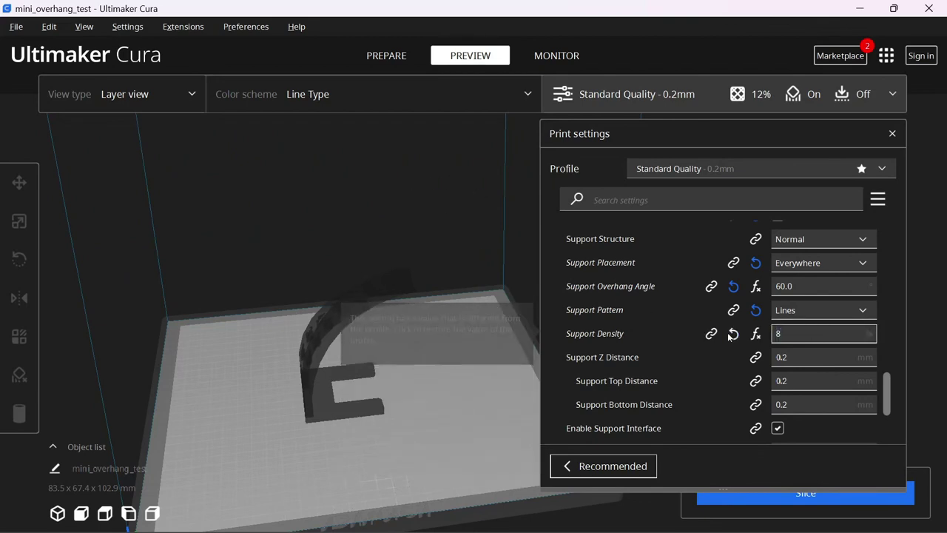
{"action": "left_click", "coordinate": [800, 313]}
{"action": "left_click", "coordinate": [790, 329]}
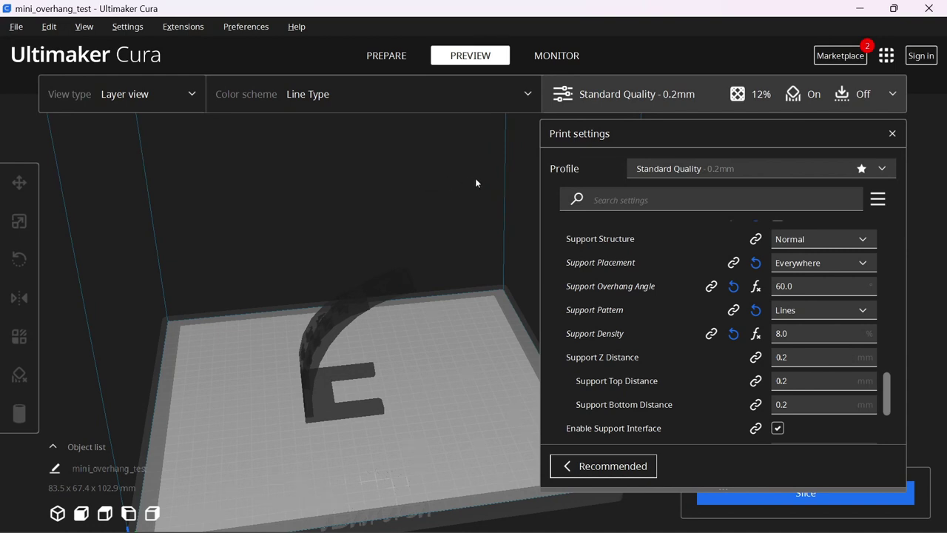
- Restore support density to 20% and switch the support pattern to Grid
{"action": "double_click", "coordinate": [784, 333]}
{"action": "type", "text": "20"}
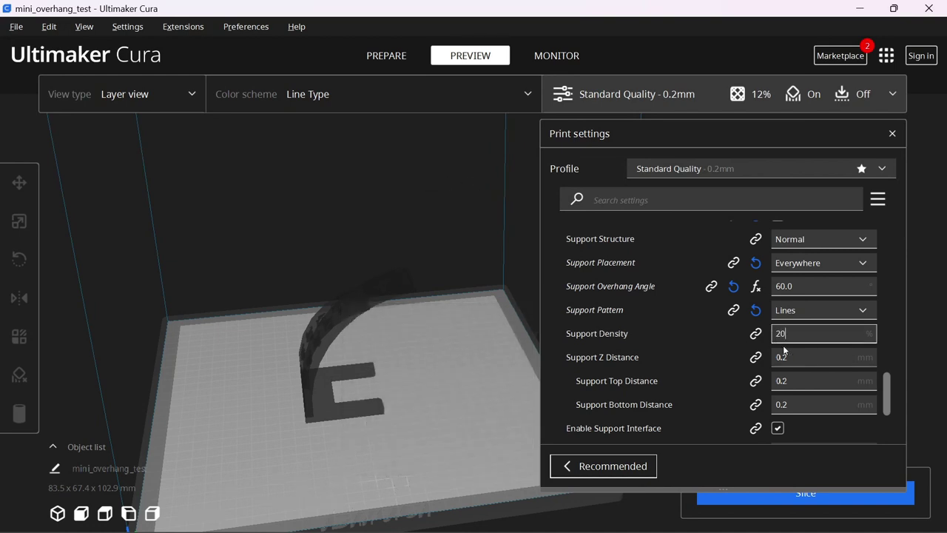
{"action": "left_click", "coordinate": [801, 309]}
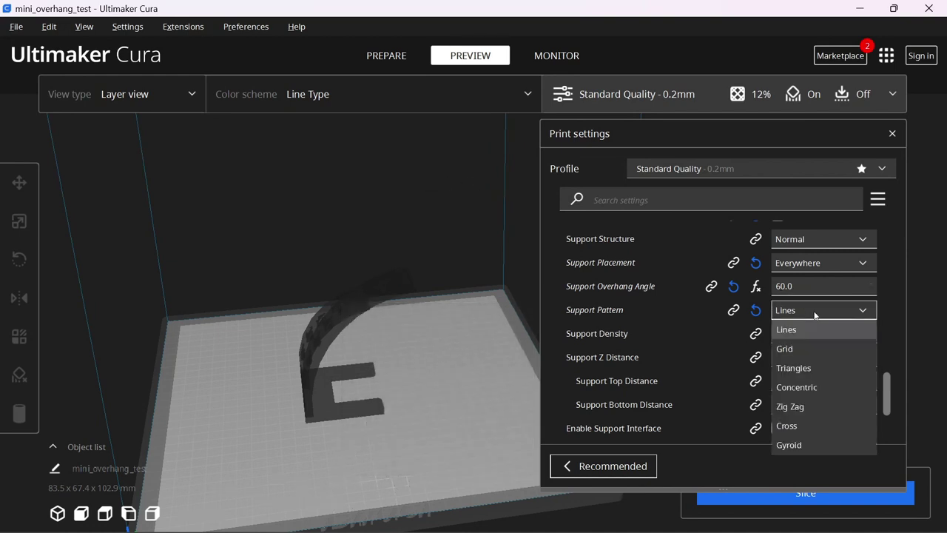
{"action": "left_click", "coordinate": [788, 352]}
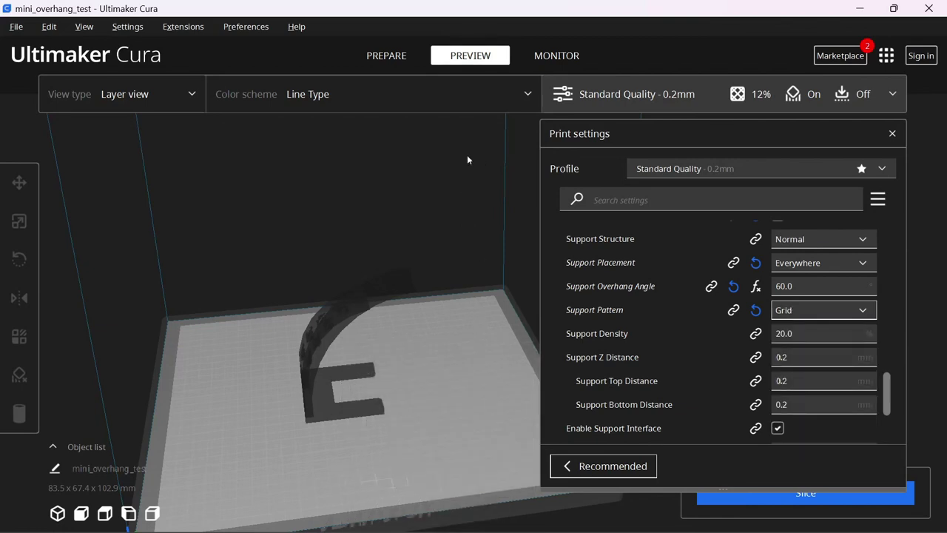
{"action": "right_click_drag", "start_coordinate": [461, 158], "coordinate": [489, 205]}
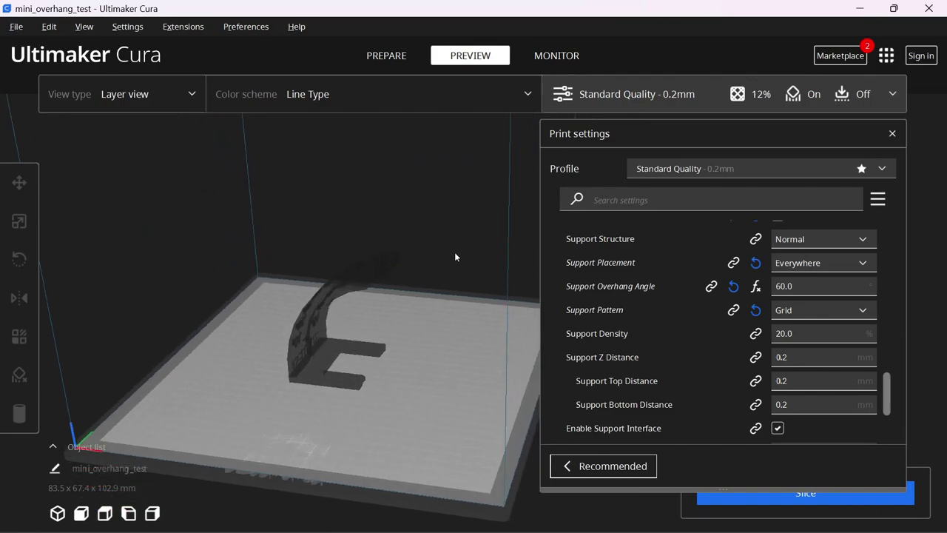